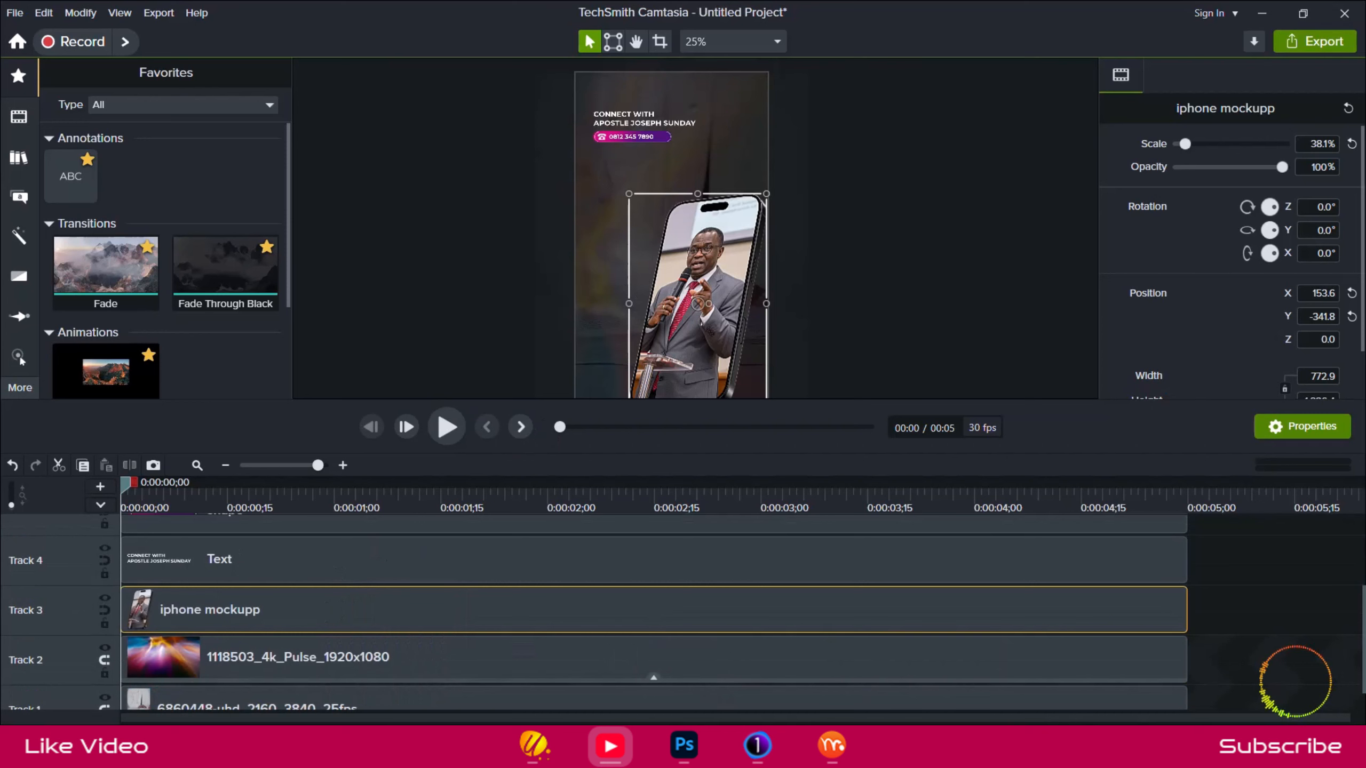
Switch to the reference video and review how the phone enters near its beginning.
{"action": "key", "text": "alt+Tab"}
{"action": "left_click_drag", "start_coordinate": [1147, 694], "coordinate": [1101, 694]}
{"action": "left_click", "coordinate": [411, 625]}
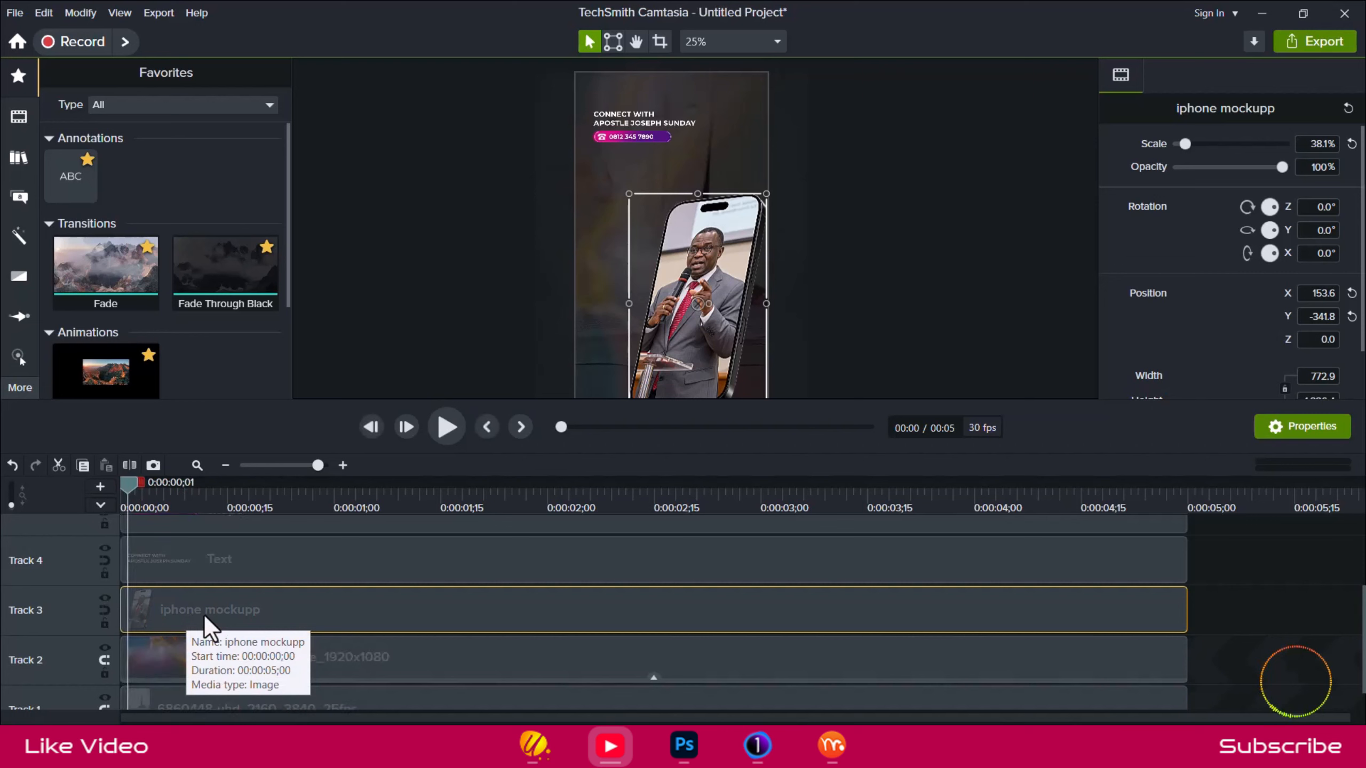
Trim the start of the iphone mockupp clip to 0:00:00;02.
{"action": "left_click", "coordinate": [123, 481]}
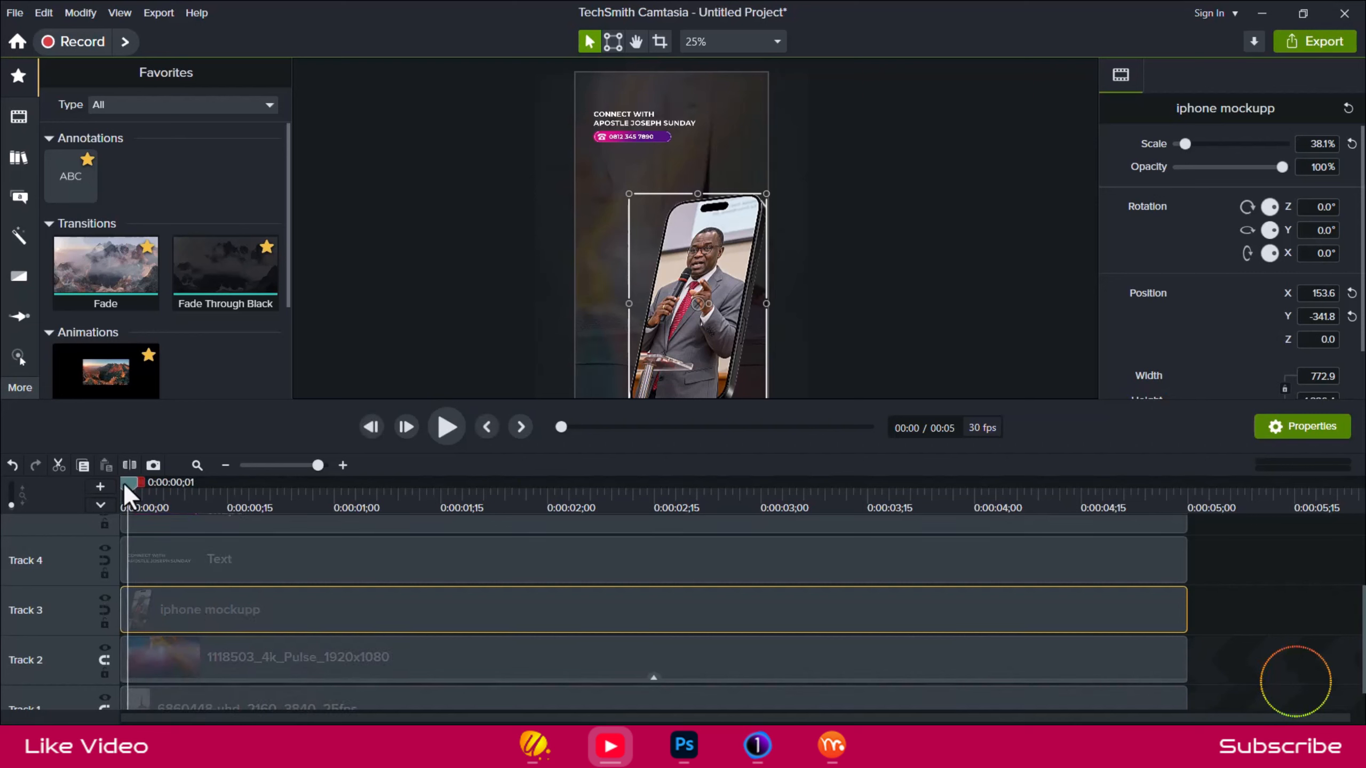
{"action": "left_click", "coordinate": [131, 484]}
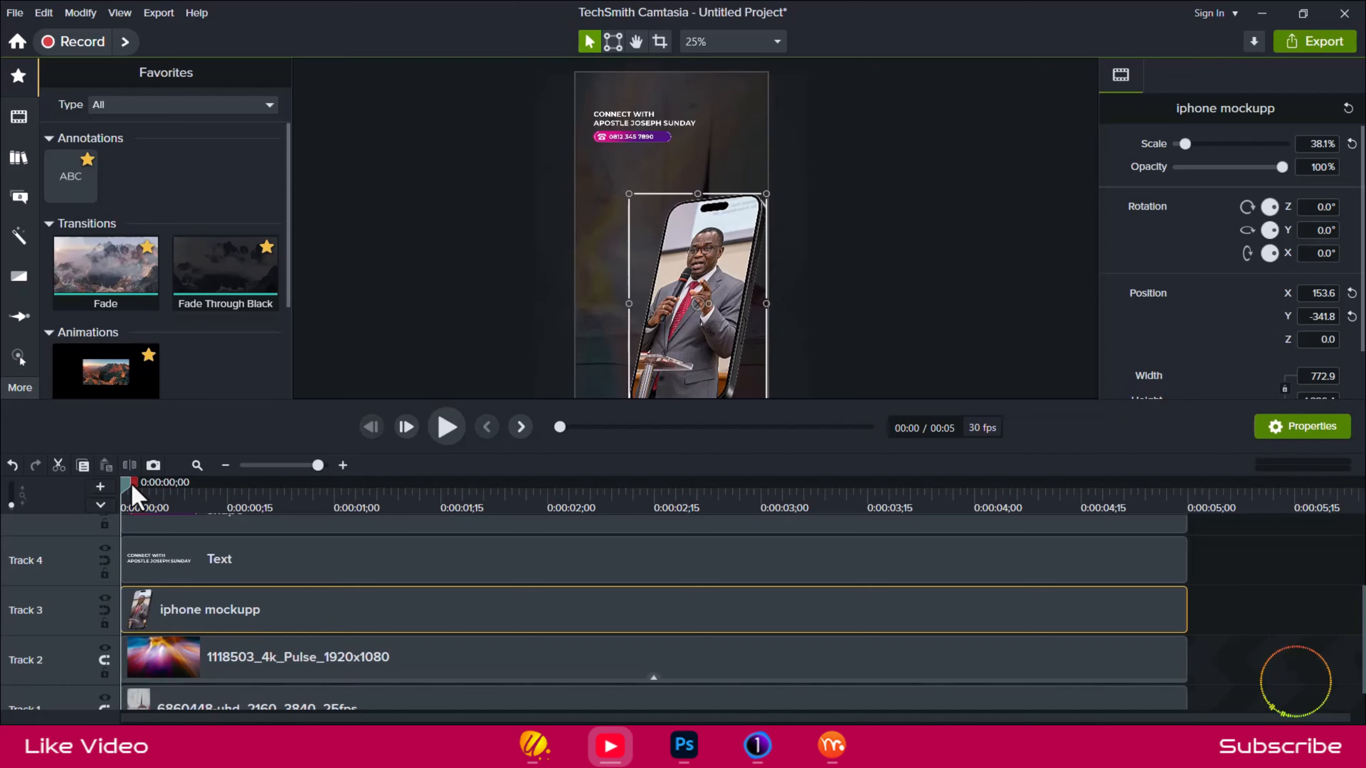
{"action": "left_click", "coordinate": [130, 483]}
{"action": "left_click_drag", "start_coordinate": [165, 613], "coordinate": [181, 612]}
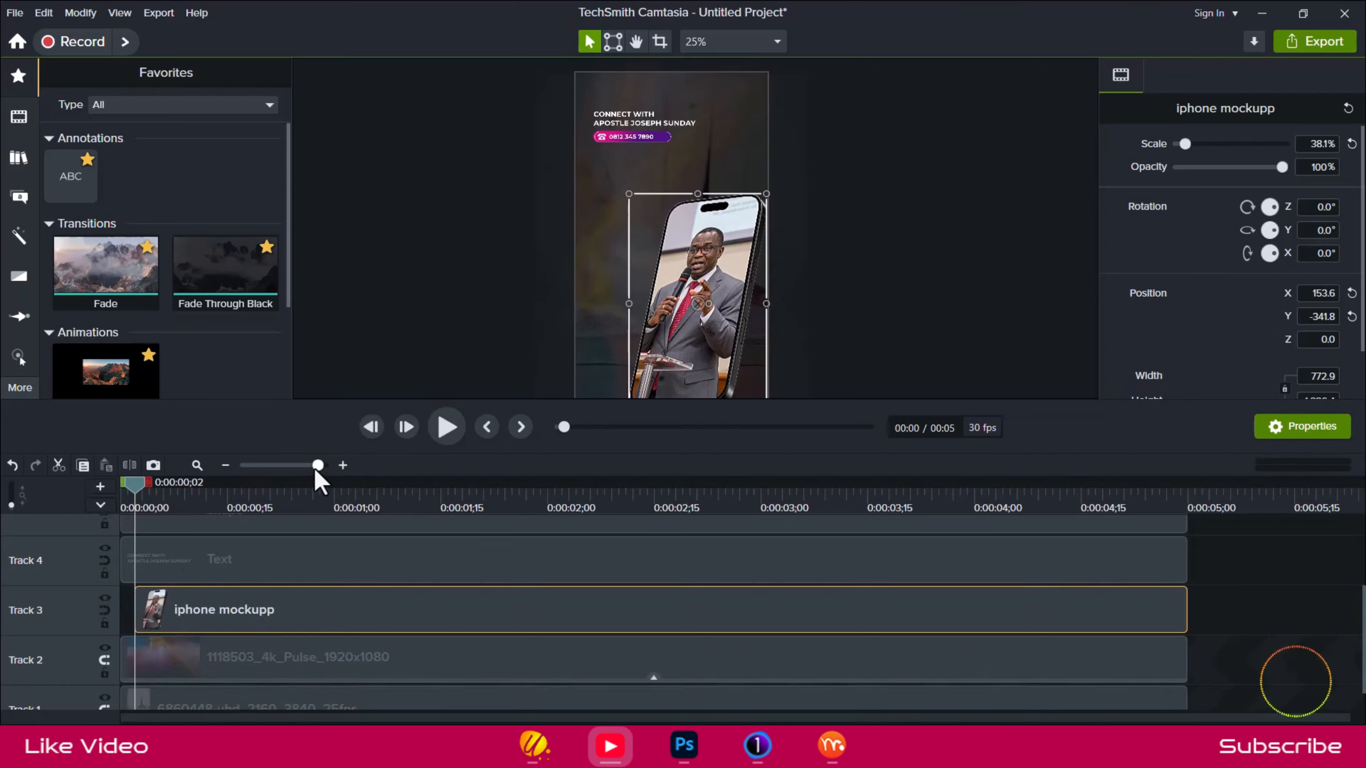
Add a Custom animation to the iphone mockupp clip, running from 0:00:00;14 to about 0:00:04;15.
{"action": "left_click_drag", "start_coordinate": [317, 466], "coordinate": [334, 465]}
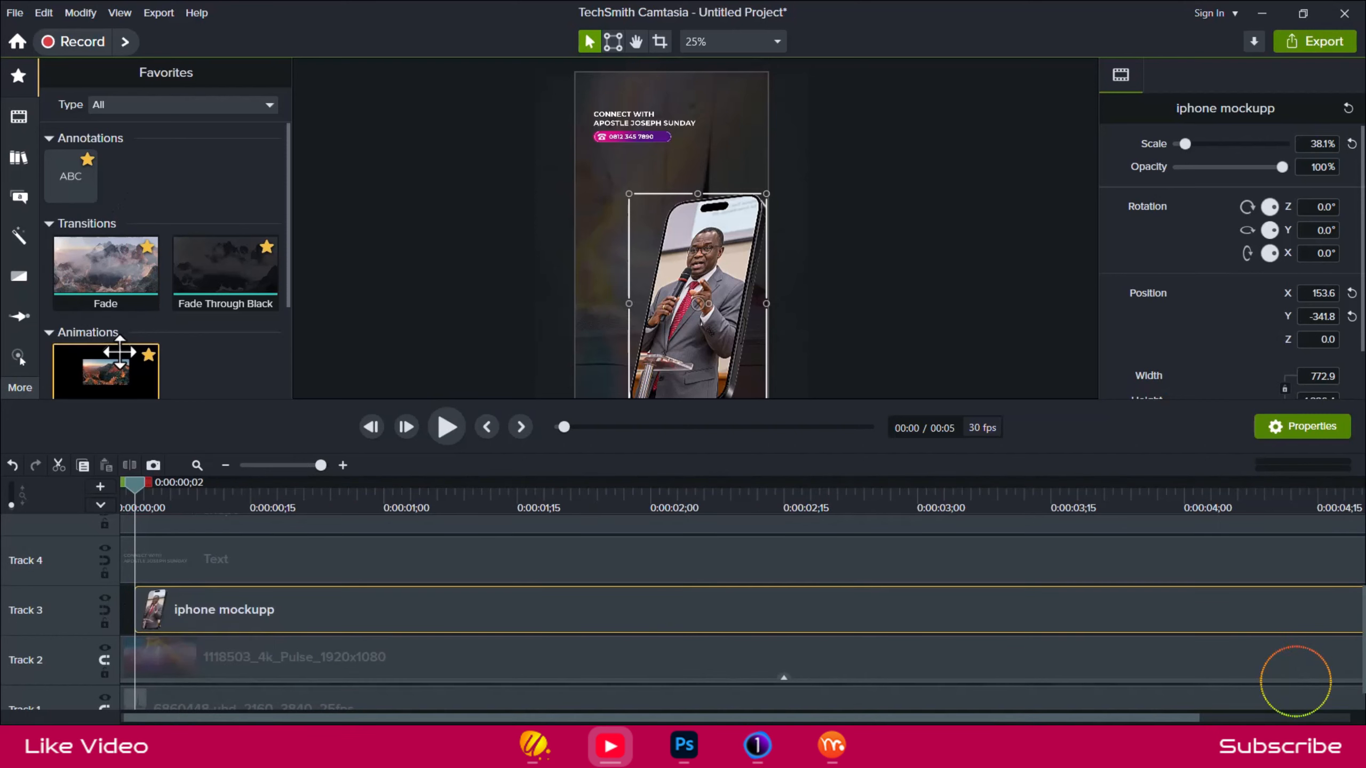
{"action": "left_click_drag", "start_coordinate": [119, 353], "coordinate": [291, 614]}
{"action": "left_click_drag", "start_coordinate": [381, 611], "coordinate": [486, 612]}
{"action": "left_click", "coordinate": [242, 611]}
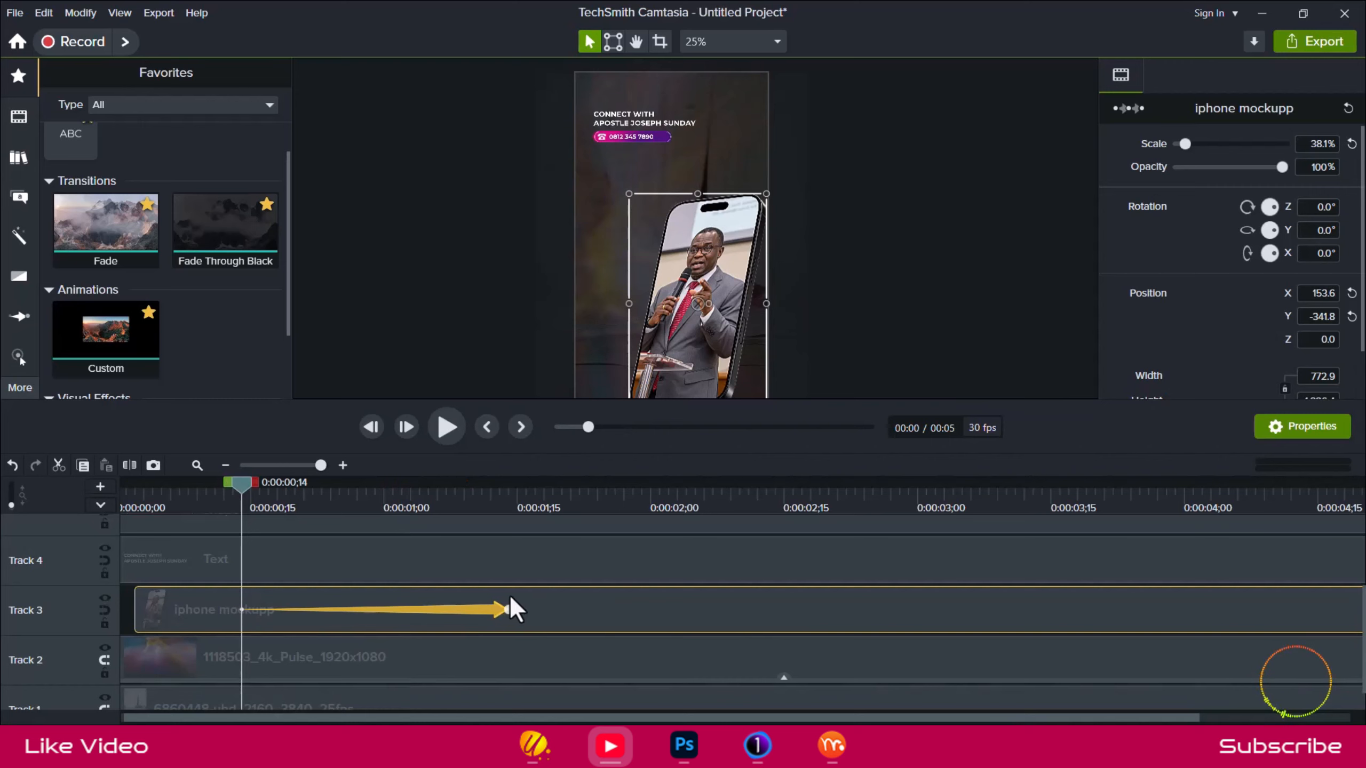
{"action": "left_click", "coordinate": [508, 610]}
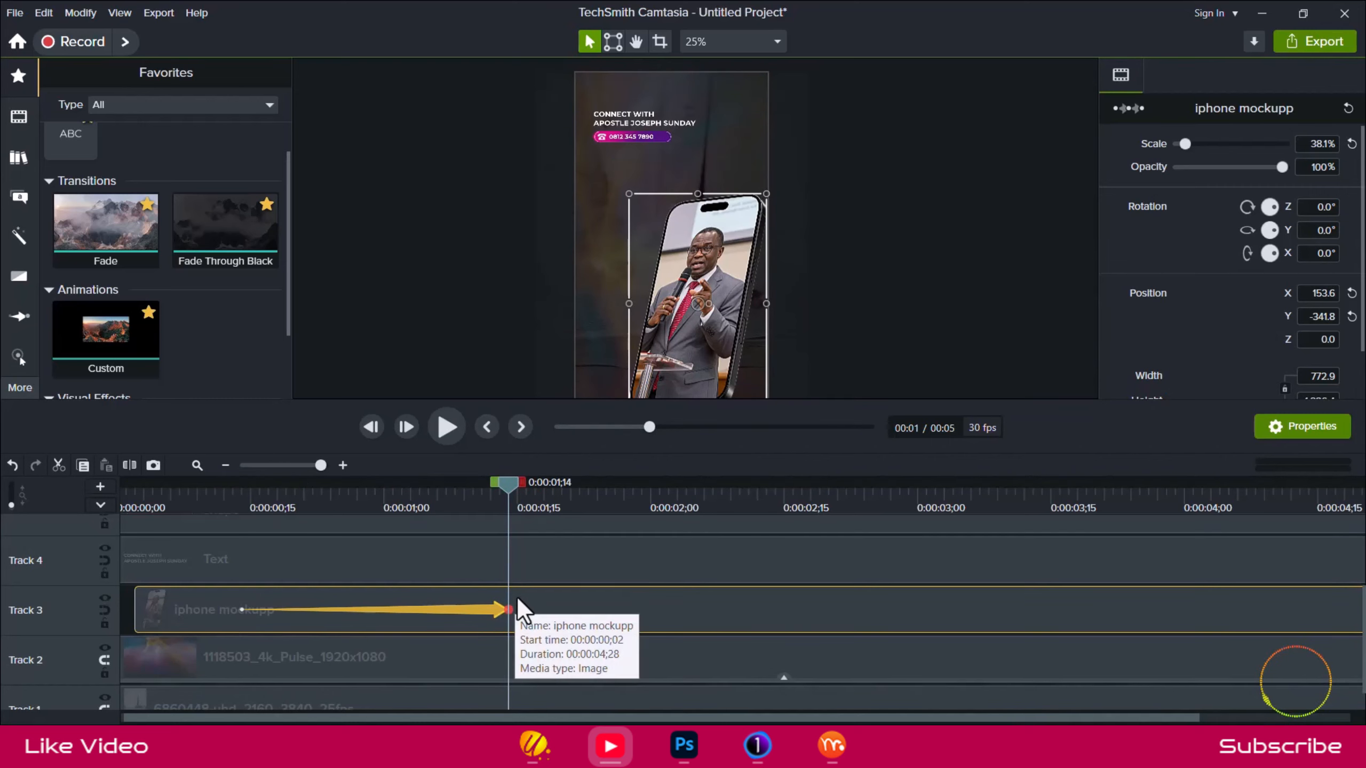
{"action": "scroll", "coordinate": [516, 597], "scroll_direction": "down", "scroll_amount": 5}
{"action": "left_click", "coordinate": [314, 465]}
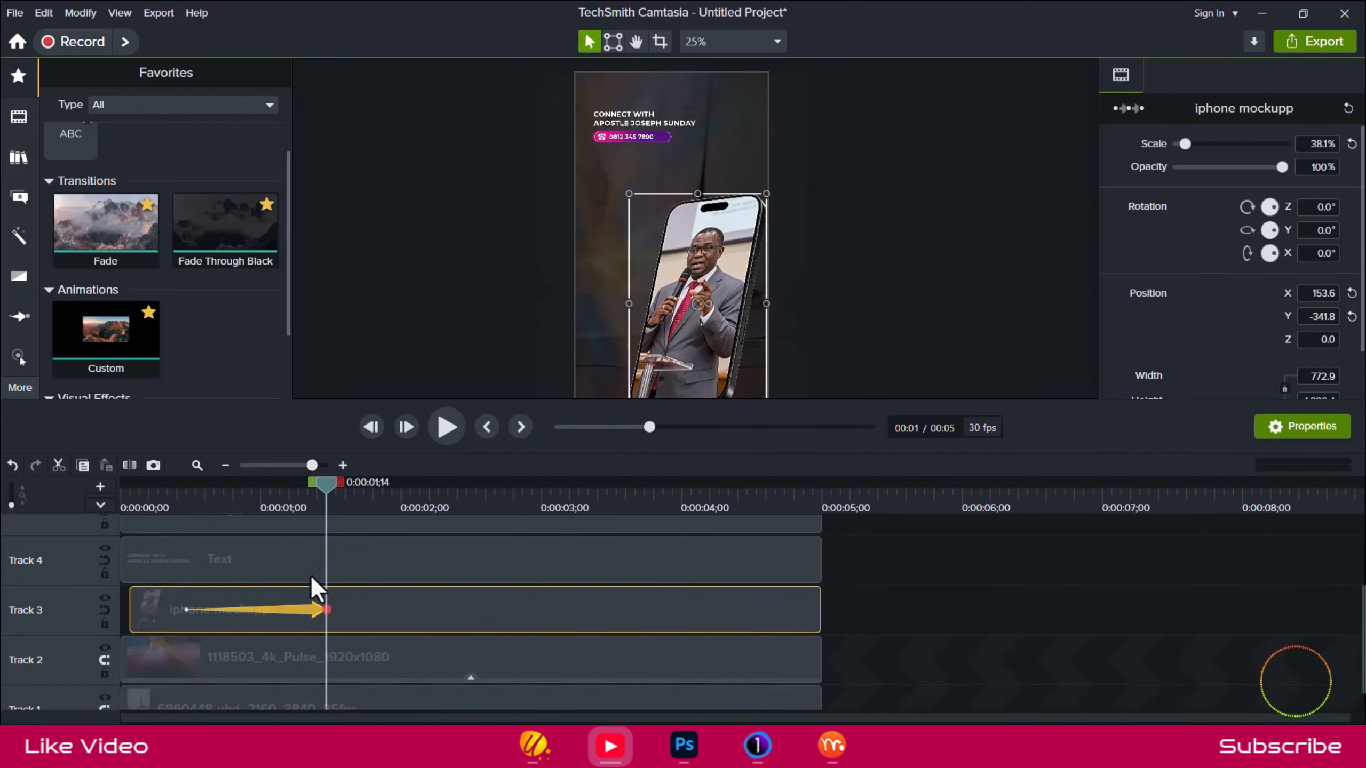
{"action": "left_click_drag", "start_coordinate": [327, 618], "coordinate": [744, 613]}
{"action": "left_click", "coordinate": [484, 500]}
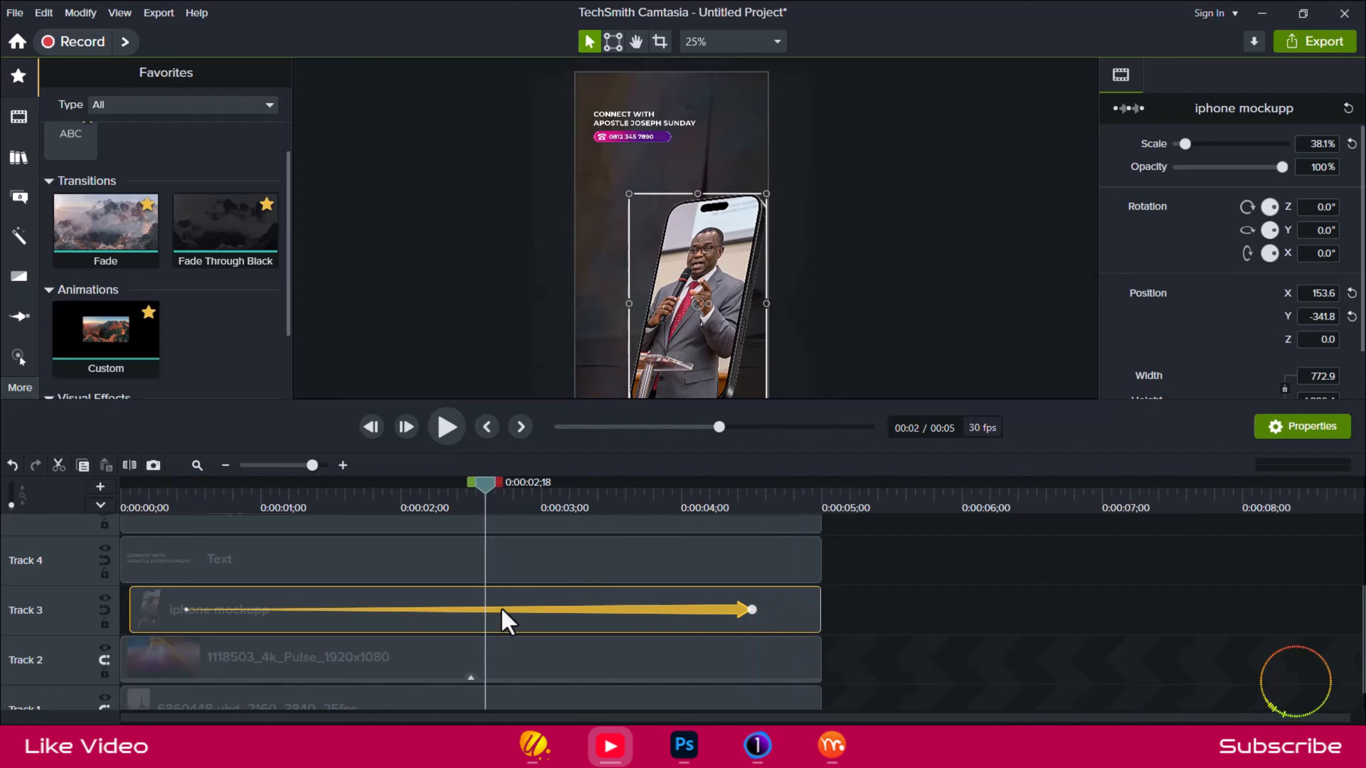
{"action": "left_click_drag", "start_coordinate": [686, 315], "coordinate": [684, 264]}
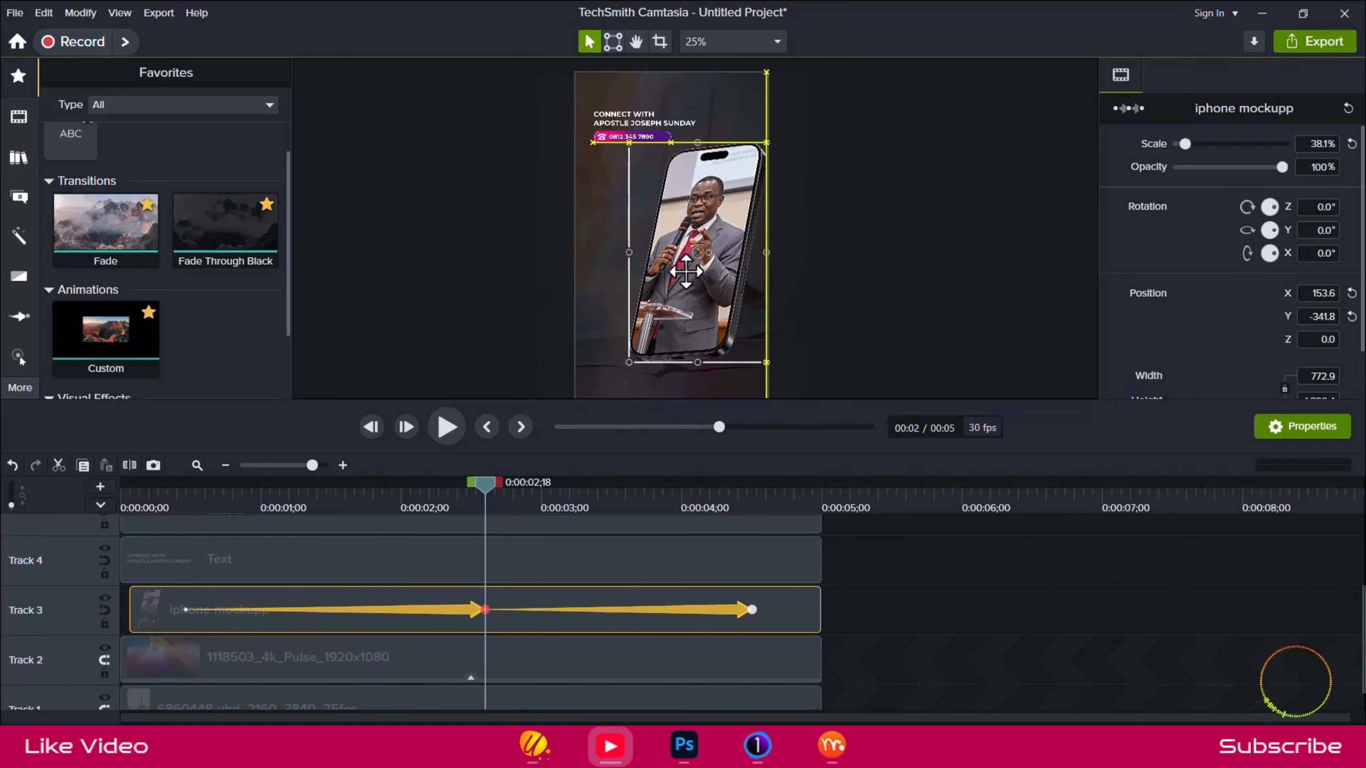
{"action": "key", "text": "ctrl+z"}
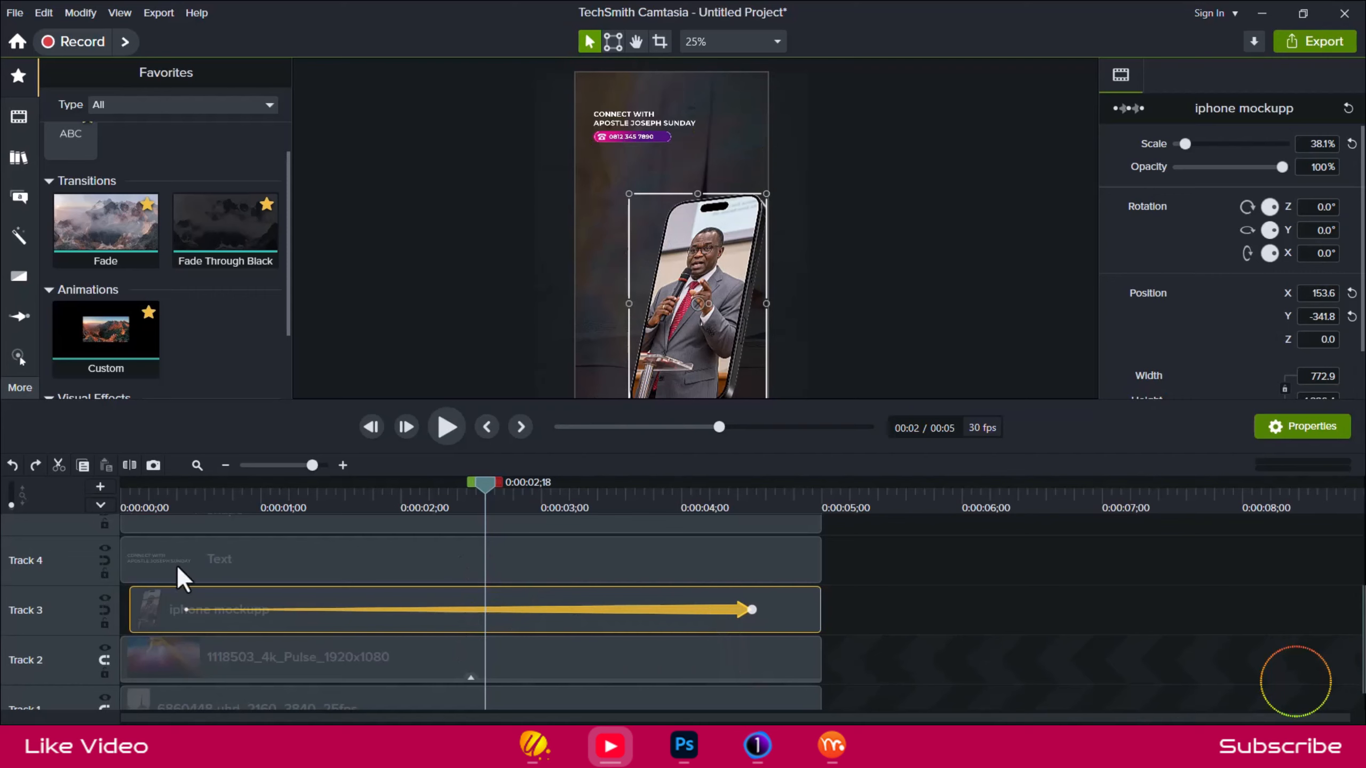
At the animation's start, 0:00:00;14, rotate the phone mockup to about 9.8° on Z.
{"action": "left_click", "coordinate": [186, 502]}
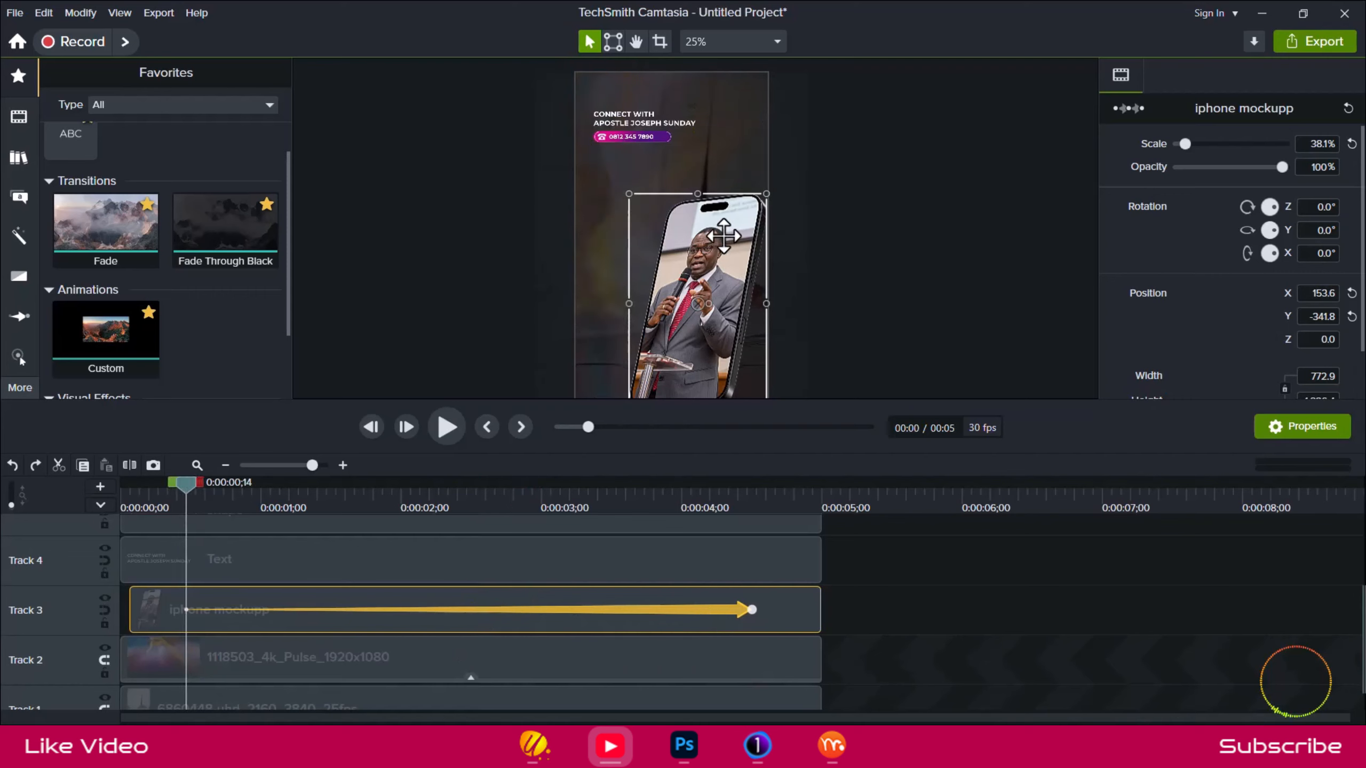
{"action": "scroll", "coordinate": [711, 307], "scroll_direction": "up", "scroll_amount": 3}
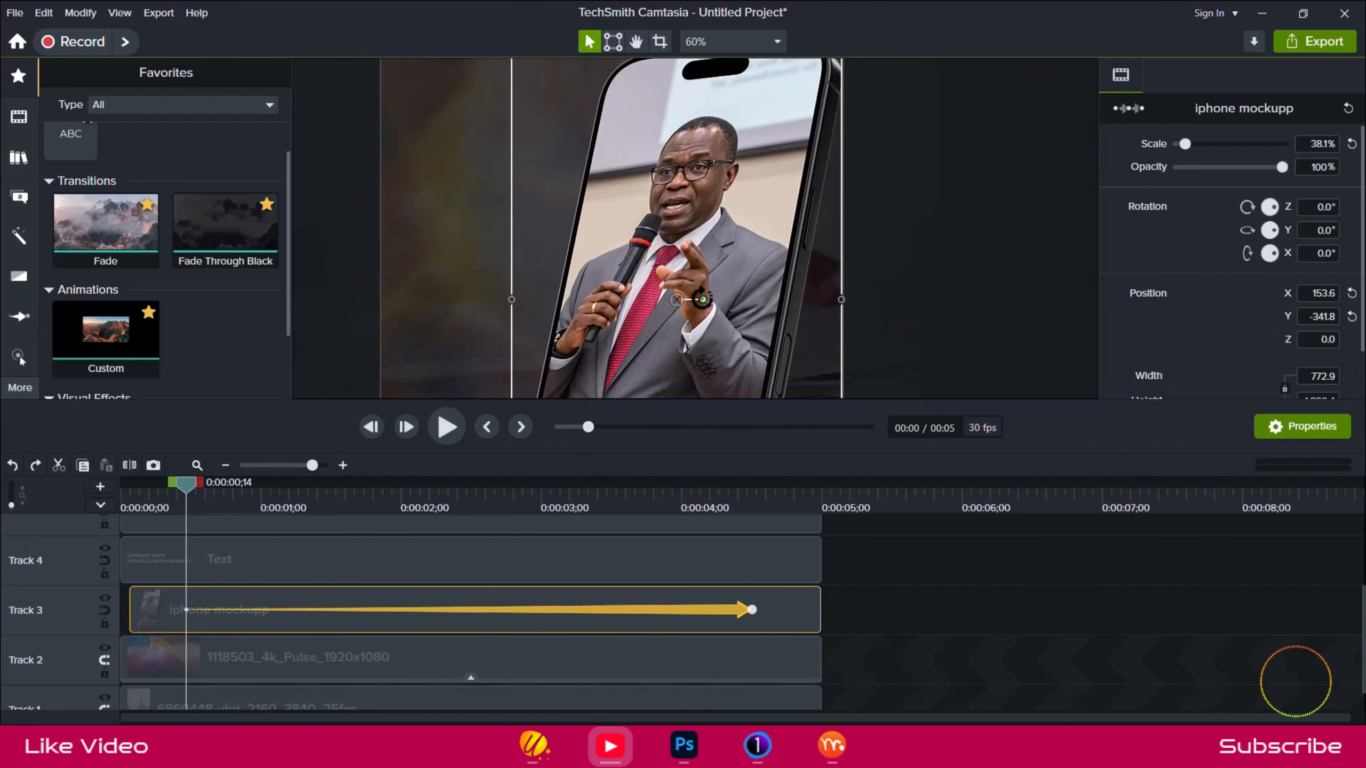
{"action": "left_click_drag", "start_coordinate": [710, 300], "coordinate": [711, 290]}
{"action": "scroll", "coordinate": [780, 188], "scroll_direction": "down", "scroll_amount": 2}
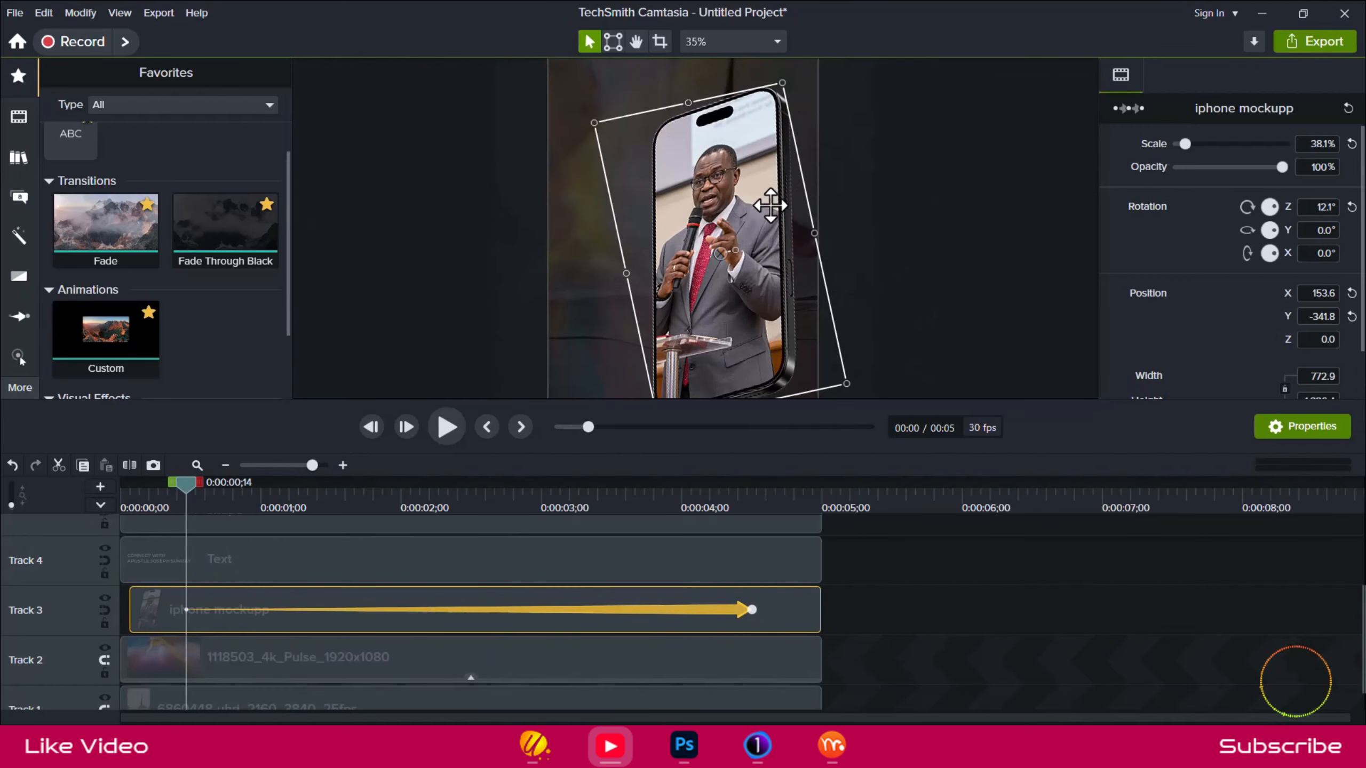
{"action": "scroll", "coordinate": [776, 225], "scroll_direction": "up", "scroll_amount": 1}
{"action": "left_click_drag", "start_coordinate": [708, 243], "coordinate": [742, 219]}
Move the phone mockup below the canvas at the animation's start, to about X 141.4, Y -1,635.
{"action": "left_click_drag", "start_coordinate": [750, 237], "coordinate": [800, 390]}
{"action": "scroll", "coordinate": [780, 229], "scroll_direction": "down", "scroll_amount": 1}
{"action": "scroll", "coordinate": [817, 240], "scroll_direction": "down", "scroll_amount": 2}
{"action": "scroll", "coordinate": [809, 242], "scroll_direction": "up", "scroll_amount": 2}
{"action": "scroll", "coordinate": [798, 245], "scroll_direction": "down", "scroll_amount": 2}
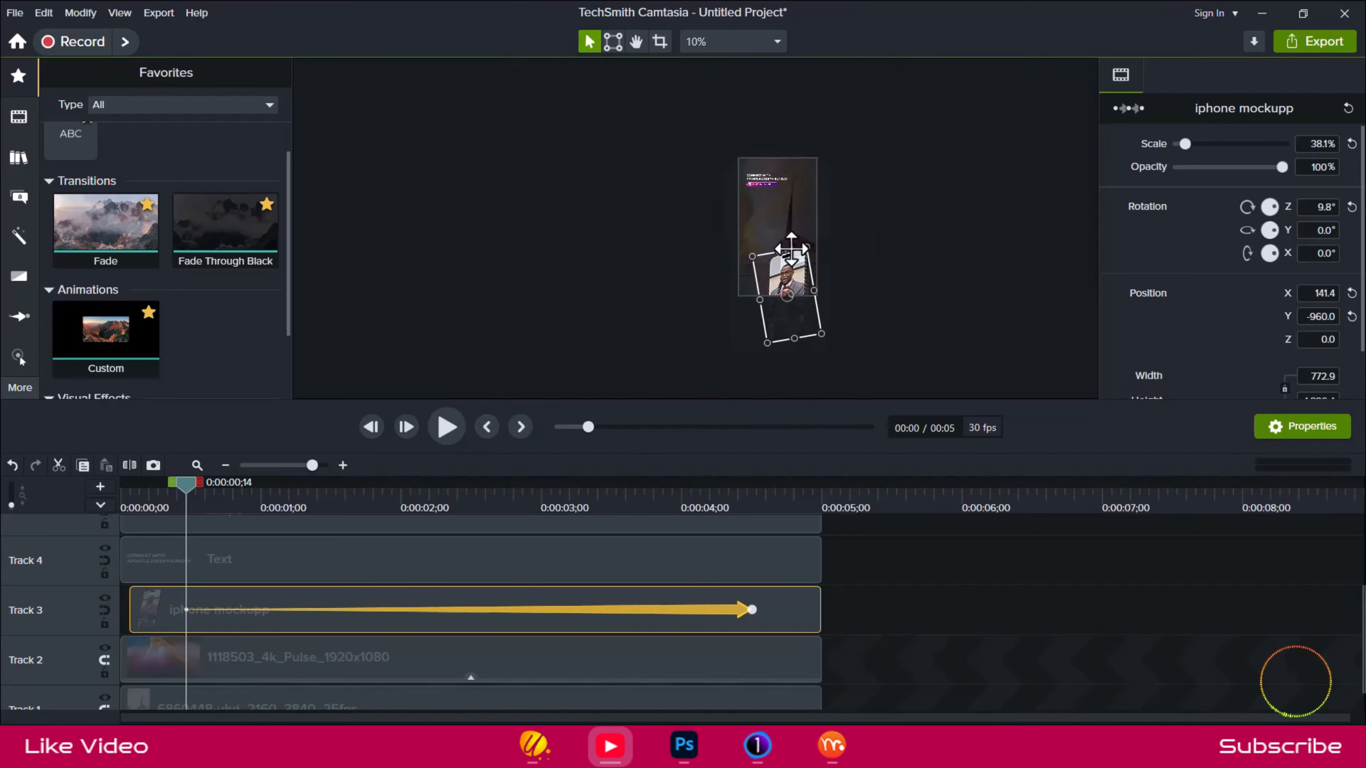
{"action": "scroll", "coordinate": [790, 256], "scroll_direction": "up", "scroll_amount": 1}
{"action": "left_click_drag", "start_coordinate": [805, 291], "coordinate": [798, 378]}
Compare the reference video's phone entrance with the mockup's motion between 0:00:00;14 and 0:00:00;22.
{"action": "key", "text": "alt+Tab"}
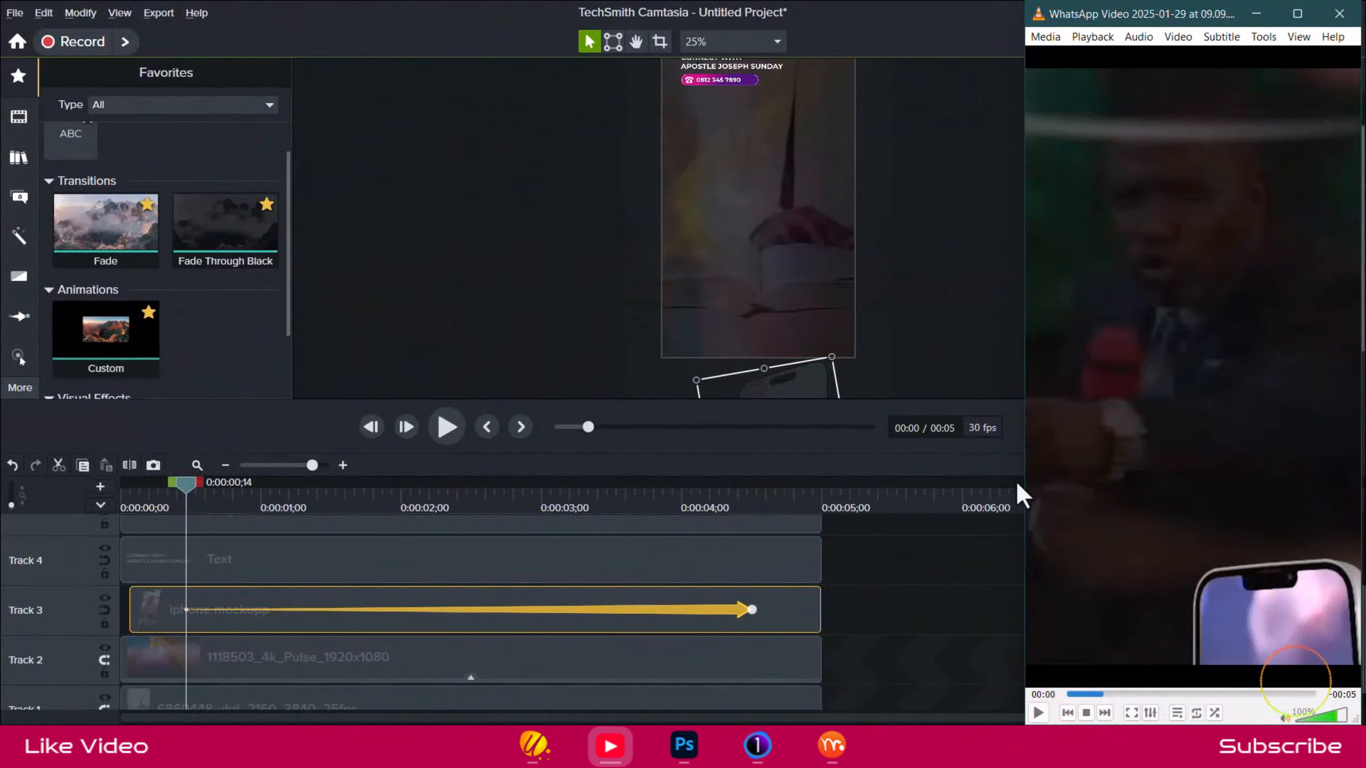
{"action": "left_click_drag", "start_coordinate": [1101, 694], "coordinate": [1116, 694]}
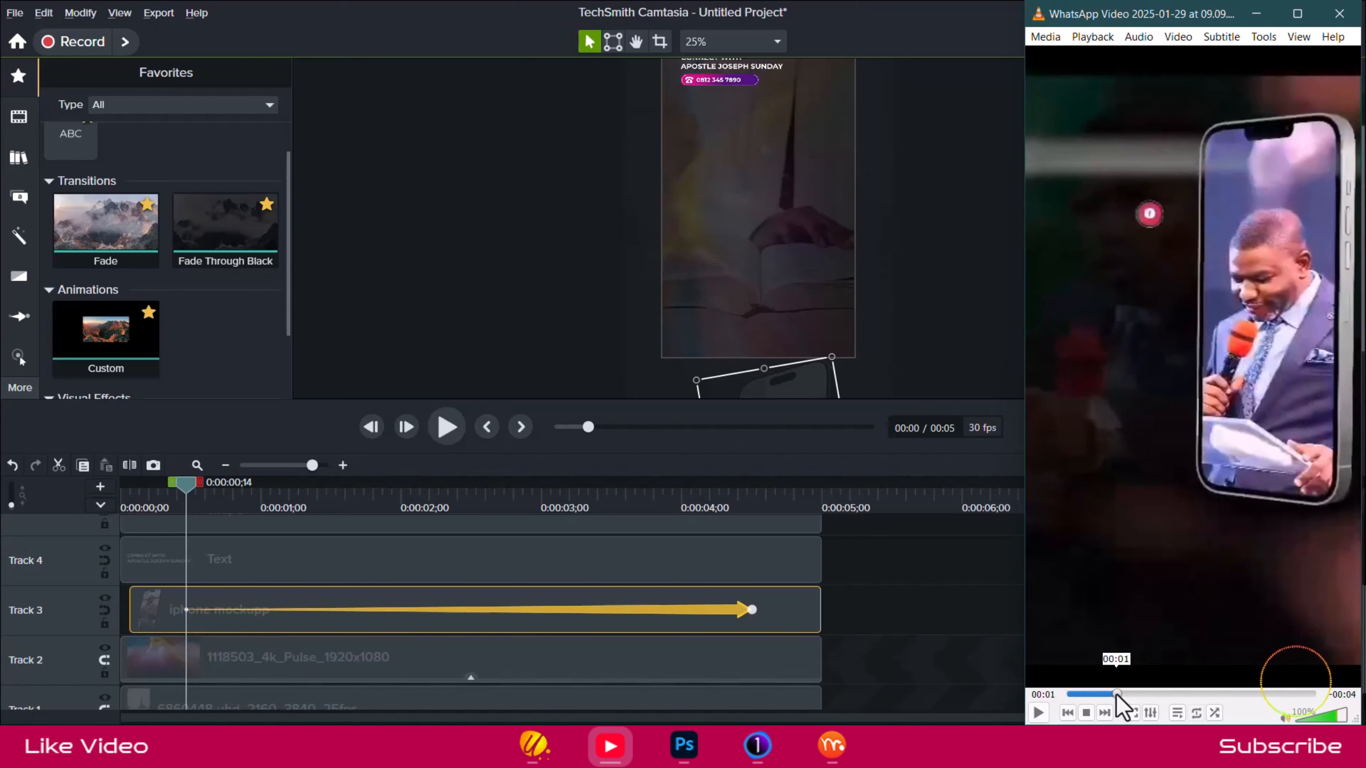
{"action": "left_click", "coordinate": [187, 484]}
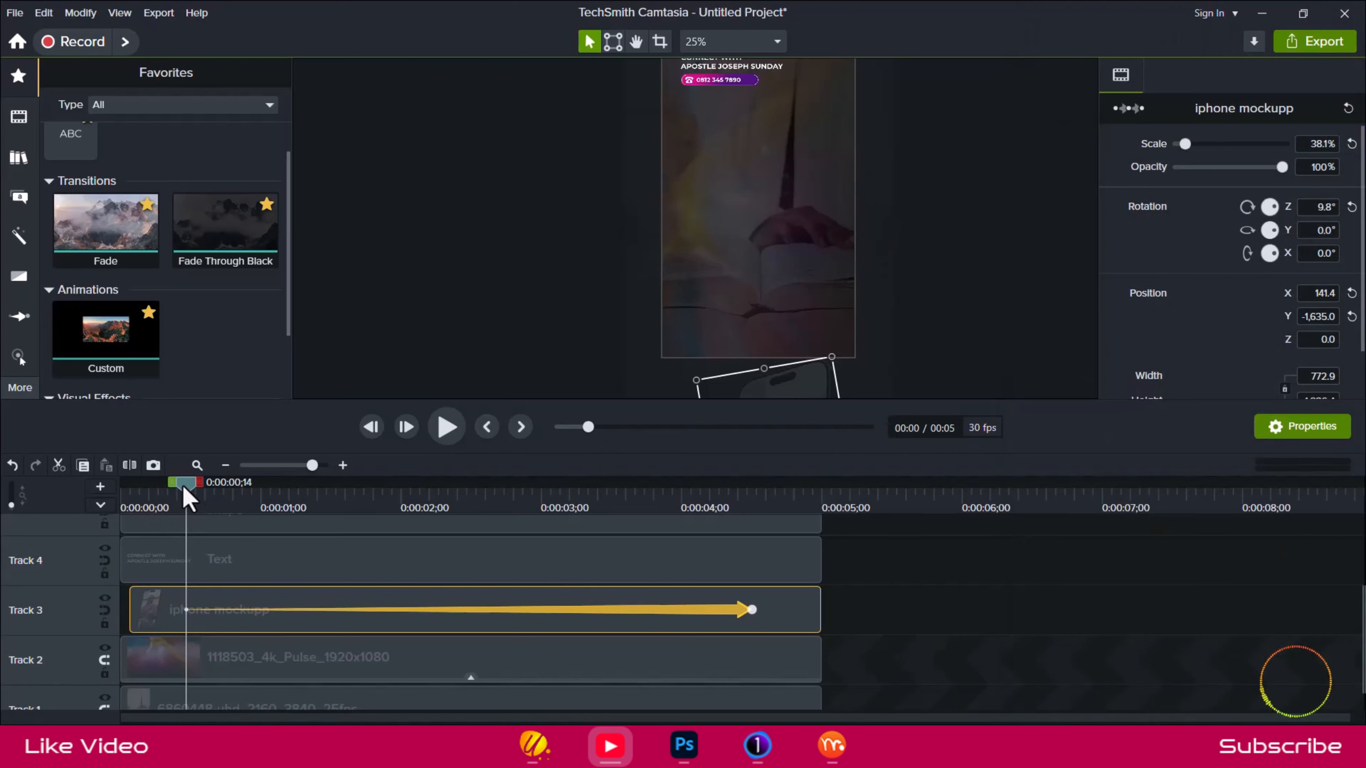
{"action": "left_click_drag", "start_coordinate": [186, 487], "coordinate": [241, 552]}
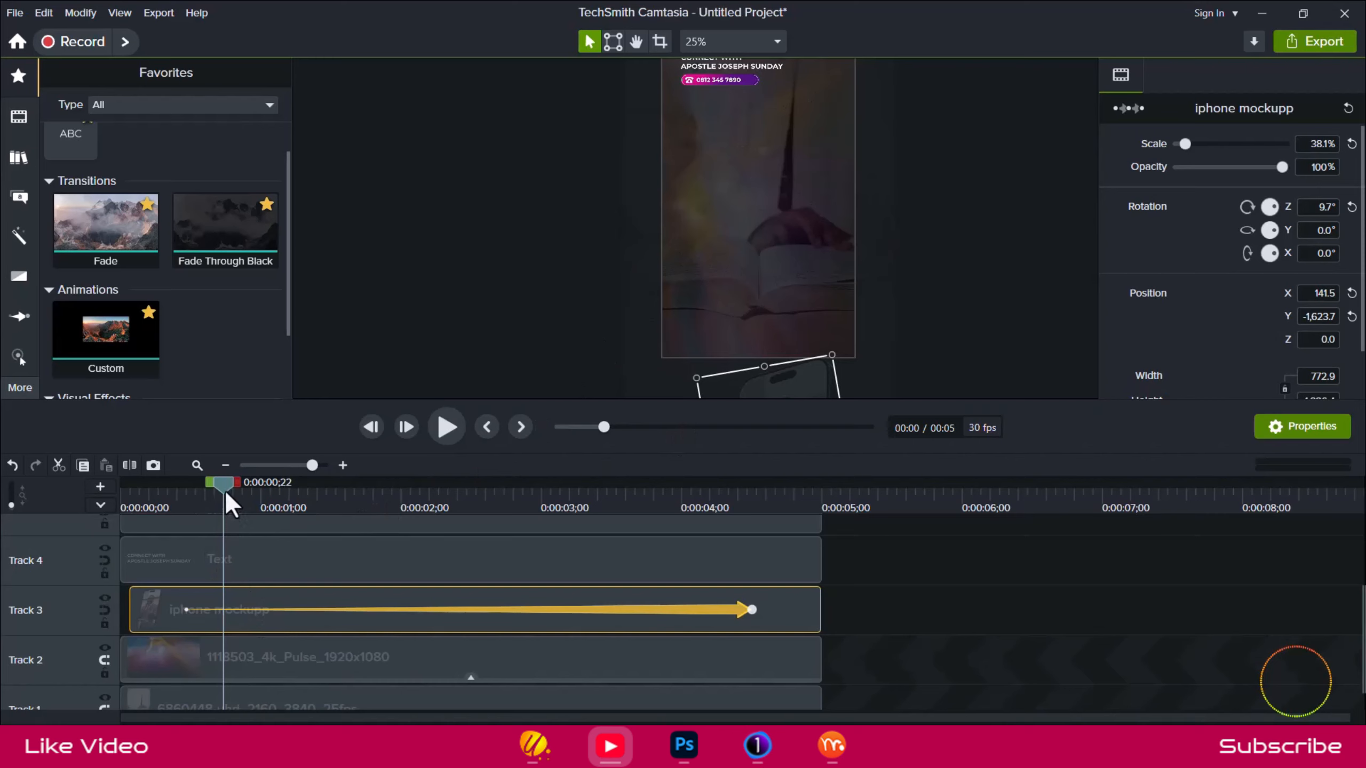
{"action": "left_click_drag", "start_coordinate": [224, 489], "coordinate": [188, 485]}
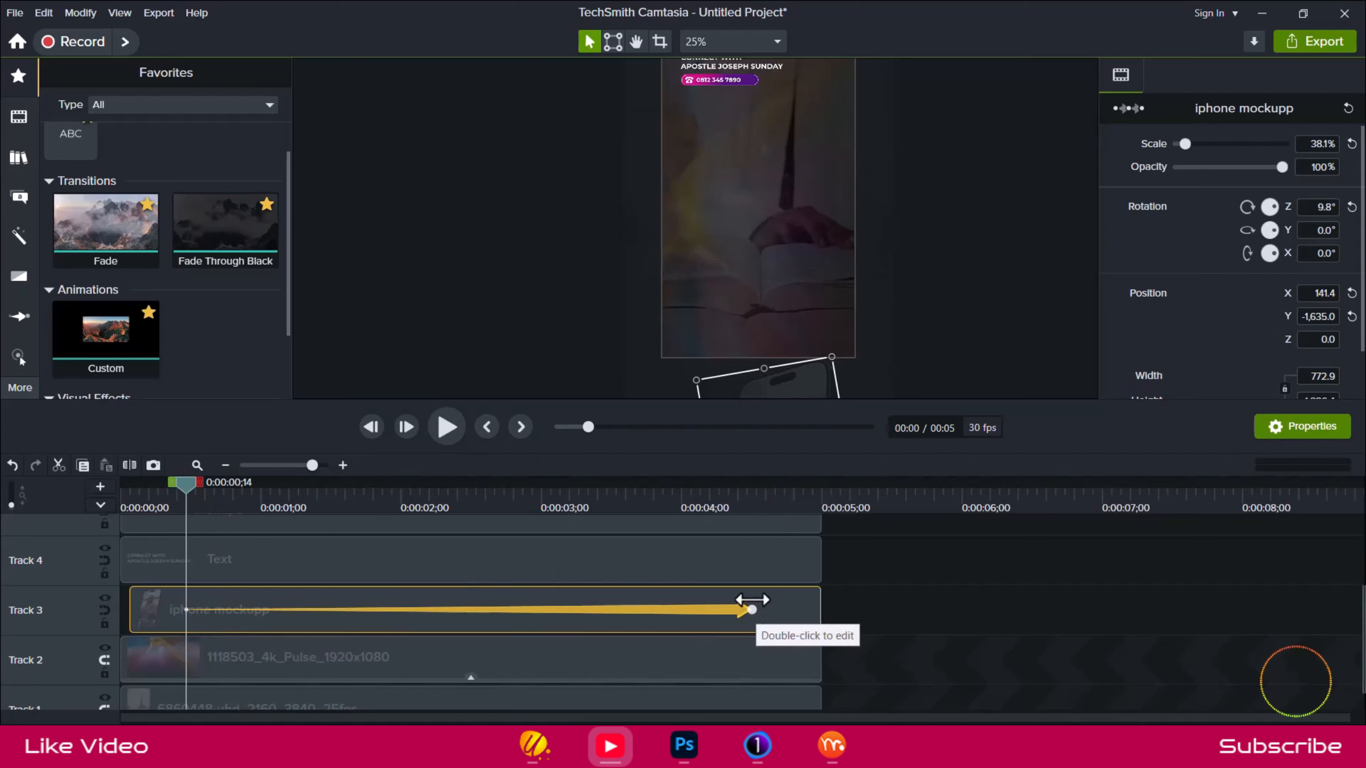
At the animation's end, 0:00:04;15, shift the phone mockup to X 141.4 and preview the start of its motion.
{"action": "left_click", "coordinate": [751, 609]}
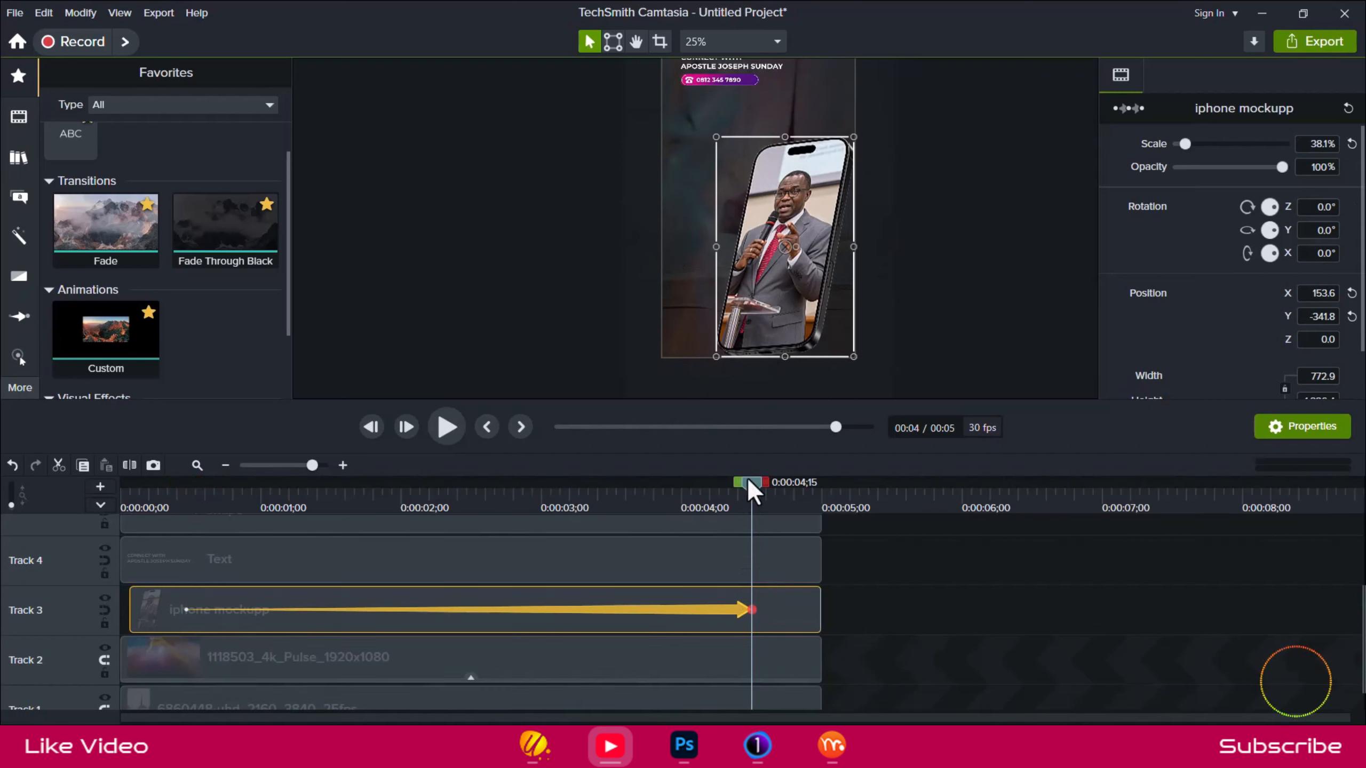
{"action": "left_click_drag", "start_coordinate": [793, 262], "coordinate": [782, 251]}
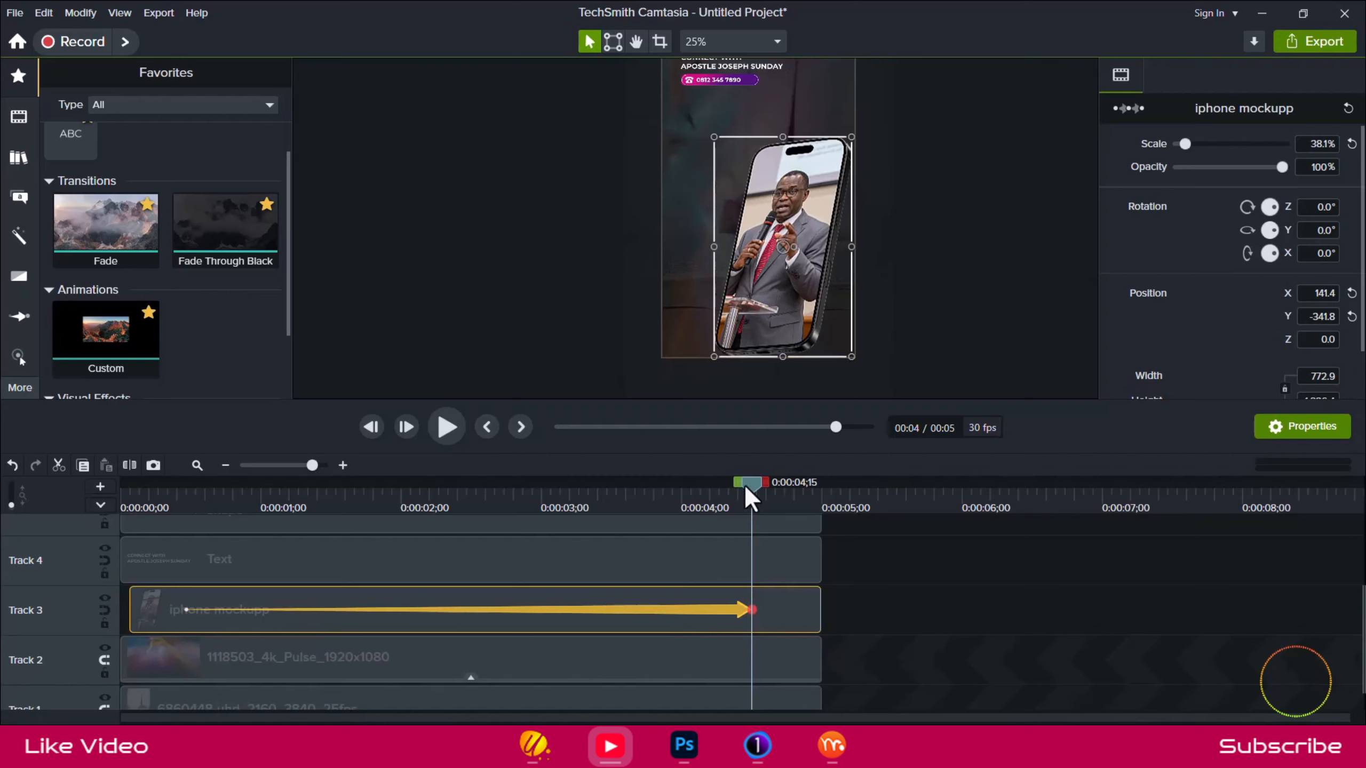
{"action": "left_click", "coordinate": [176, 494]}
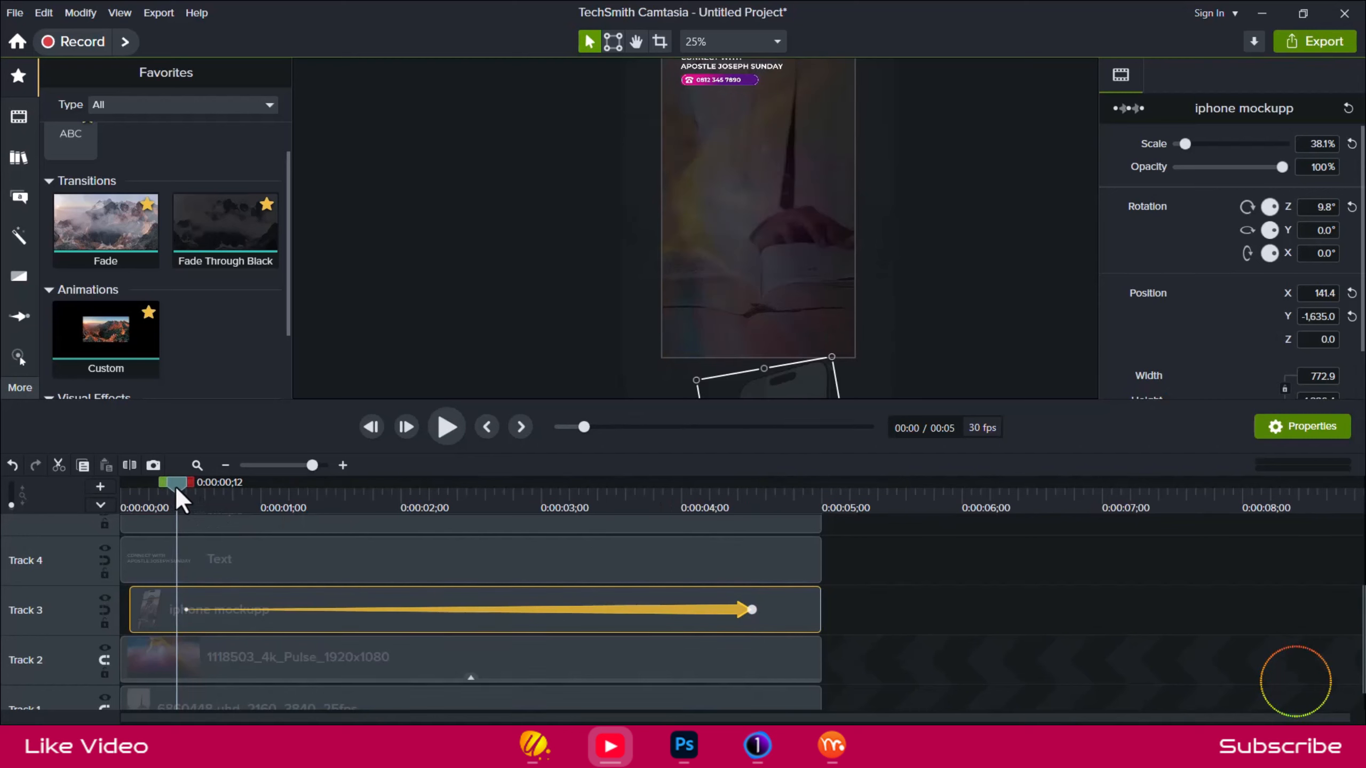
{"action": "left_click_drag", "start_coordinate": [182, 491], "coordinate": [242, 533]}
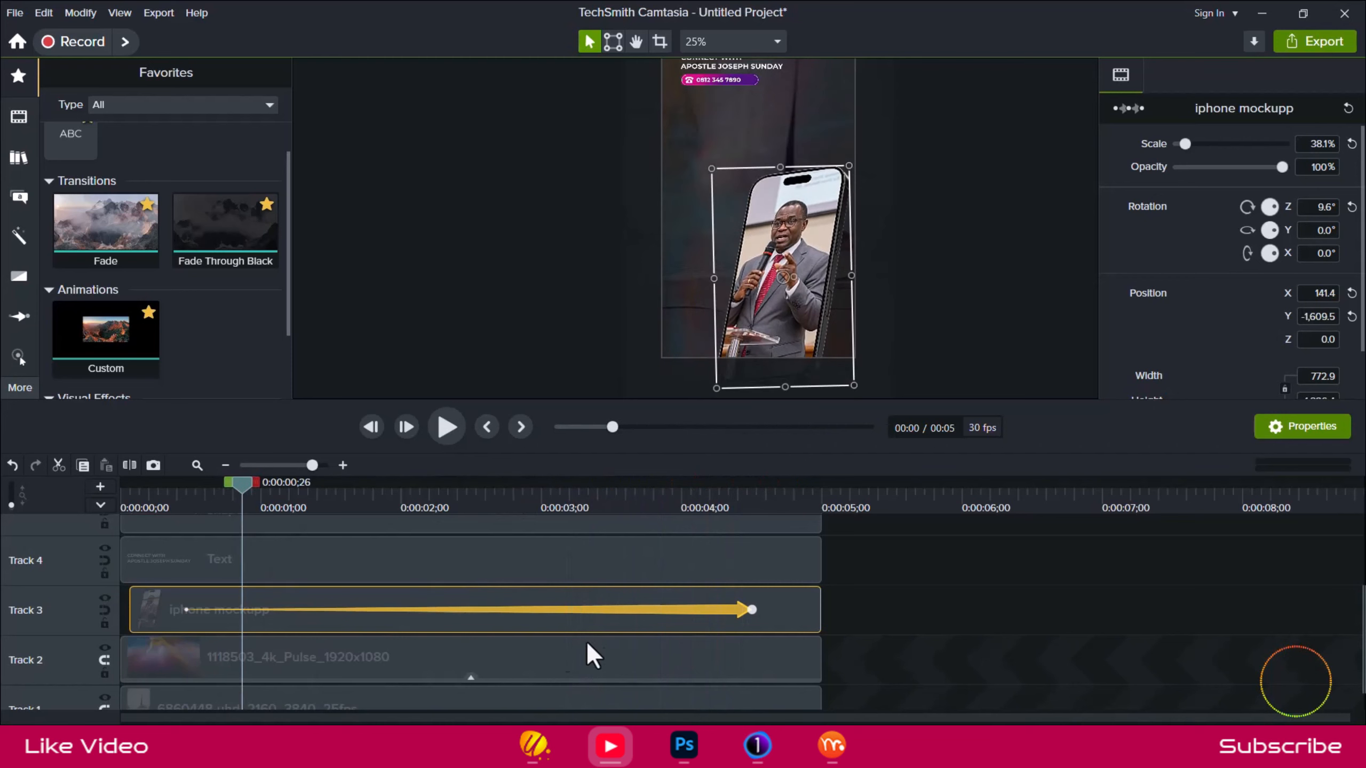
Check the easing options of the iphone mockupp animation.
{"action": "right_click", "coordinate": [649, 613]}
{"action": "mouse_move", "coordinate": [765, 568]}
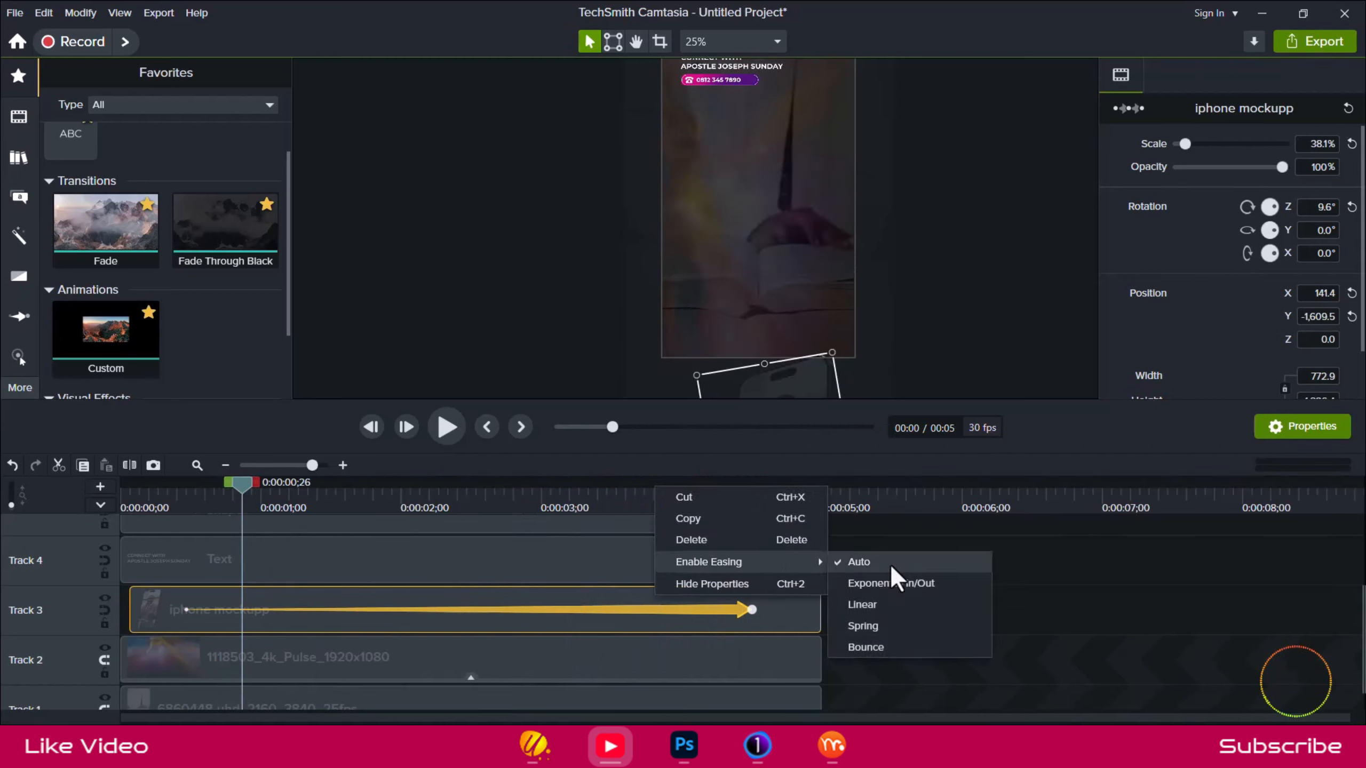
{"action": "left_click", "coordinate": [240, 492]}
At 0:00:00;22, raise the phone mockup onto the canvas to about X 186.8, Y 285.4 as a new keyframe.
{"action": "left_click_drag", "start_coordinate": [238, 493], "coordinate": [183, 481]}
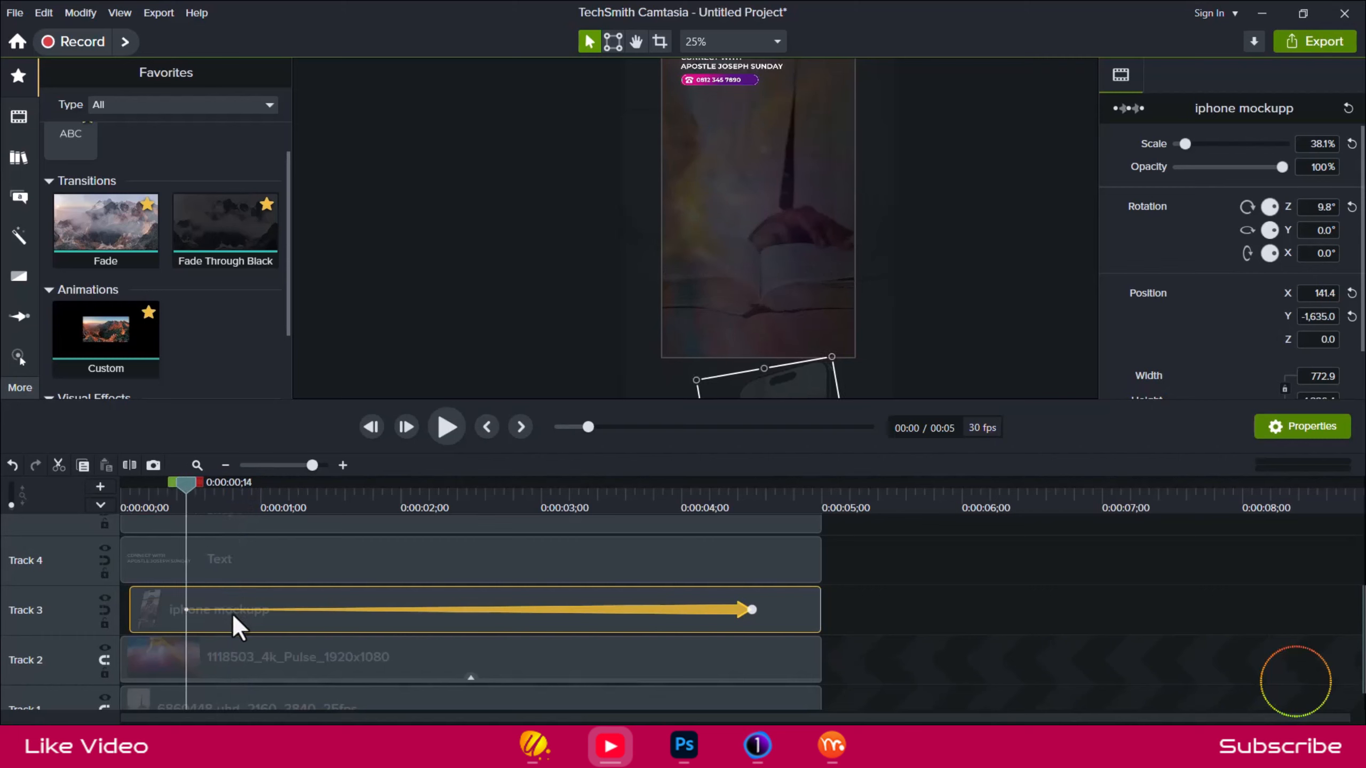
{"action": "key", "text": "period"}
{"action": "key", "text": "period"}
{"action": "key", "text": "period"}
{"action": "key", "text": "period"}
{"action": "key", "text": "period"}
{"action": "key", "text": "period"}
{"action": "key", "text": "period"}
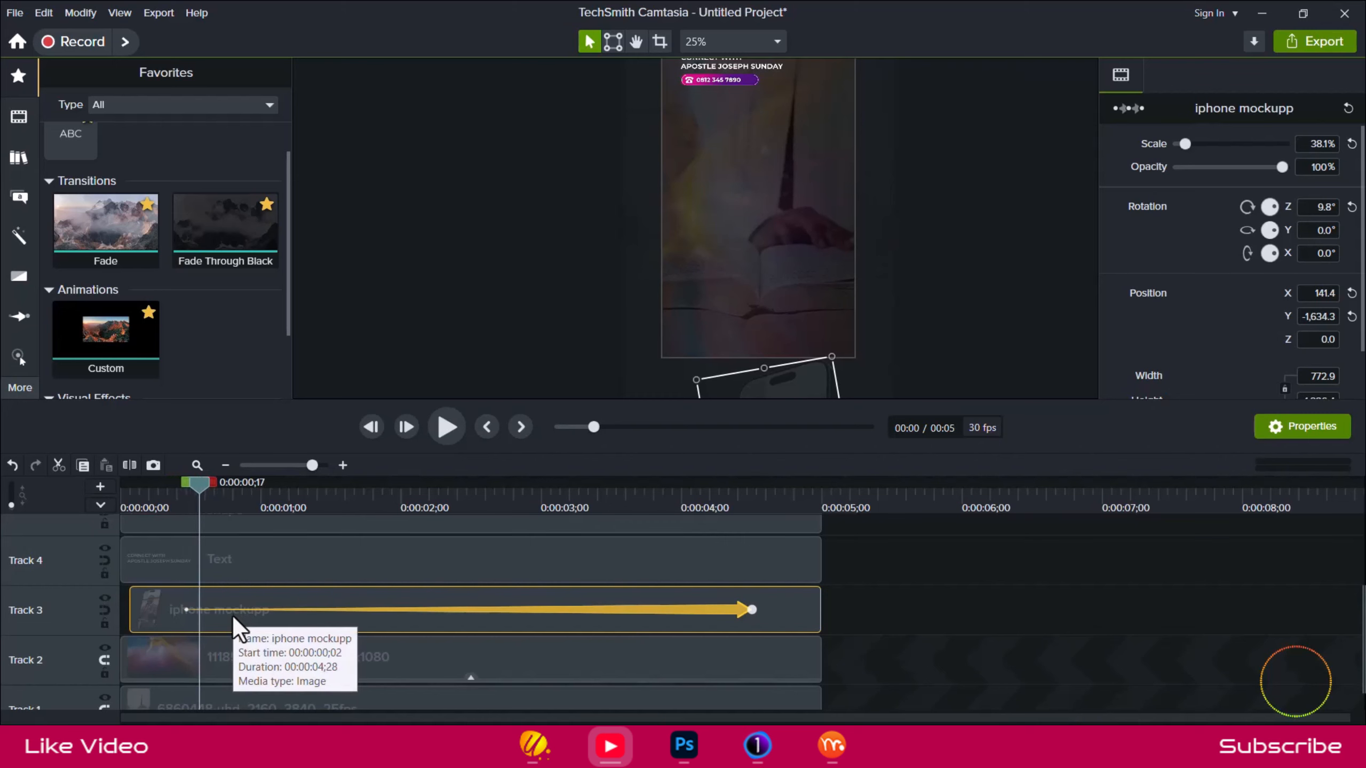
{"action": "key", "text": "period"}
{"action": "left_click_drag", "start_coordinate": [793, 350], "coordinate": [788, 186]}
{"action": "scroll", "coordinate": [681, 235], "scroll_direction": "down", "scroll_amount": 3}
{"action": "scroll", "coordinate": [682, 236], "scroll_direction": "up", "scroll_amount": 4}
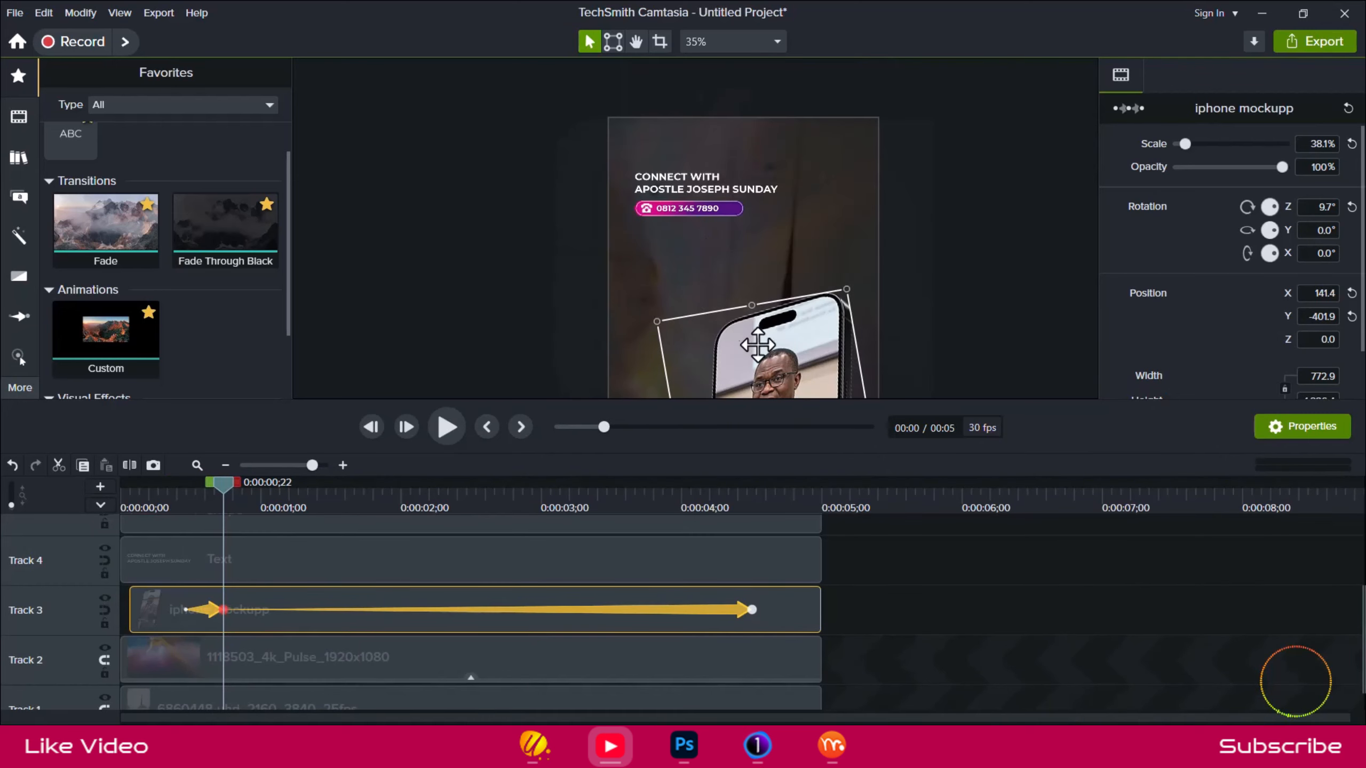
{"action": "left_click_drag", "start_coordinate": [764, 344], "coordinate": [768, 173]}
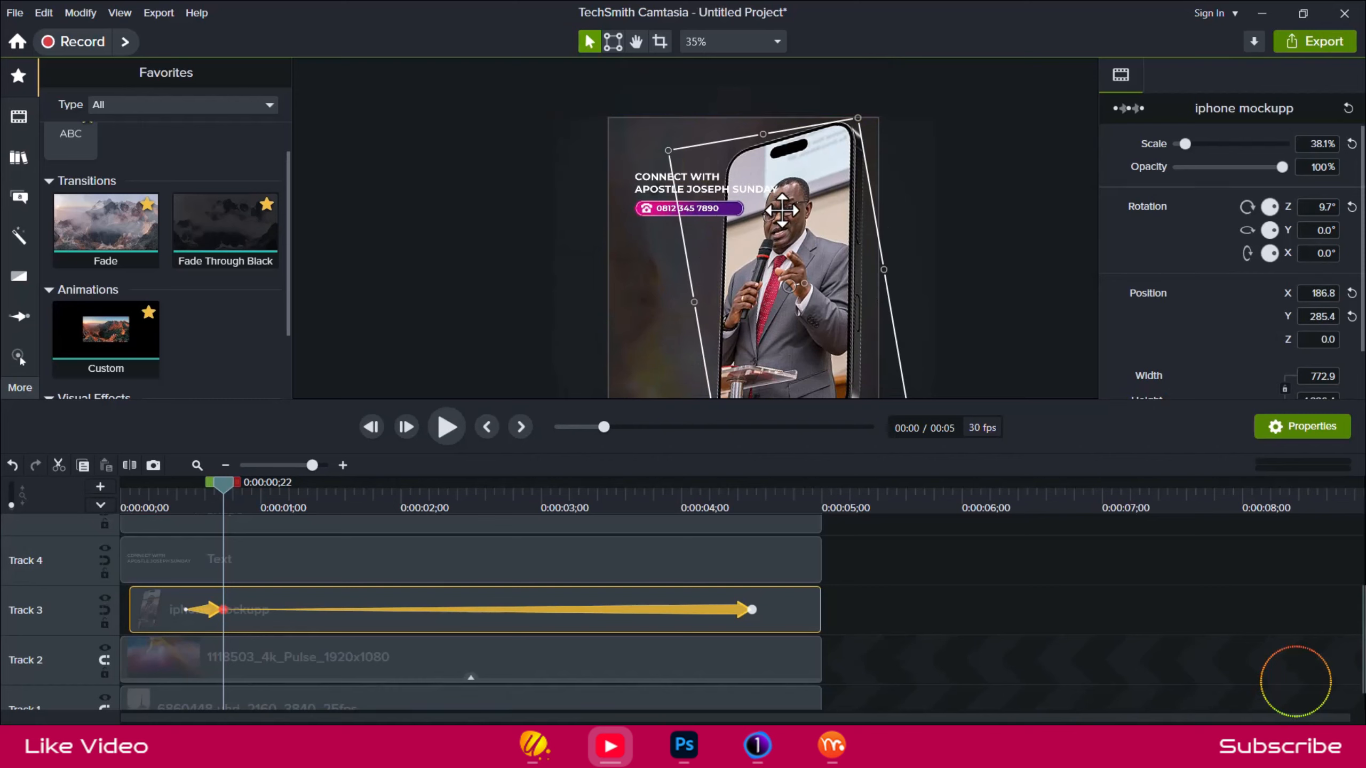
At 0:00:03;06, lower the phone mockup to about X 144.9, Y -401.9 as another keyframe.
{"action": "scroll", "coordinate": [777, 127], "scroll_direction": "down", "scroll_amount": 1}
{"action": "left_click_drag", "start_coordinate": [223, 487], "coordinate": [568, 505]}
{"action": "scroll", "coordinate": [855, 299], "scroll_direction": "down", "scroll_amount": 1}
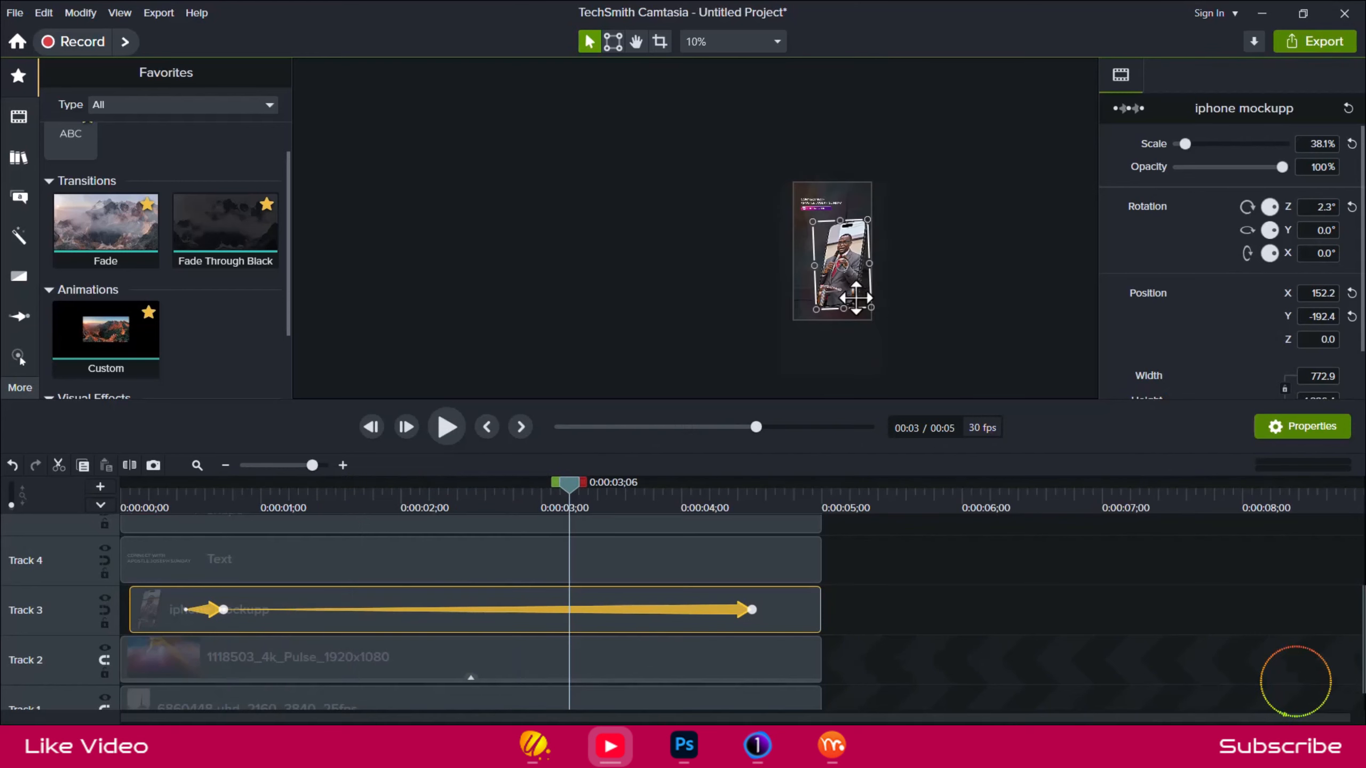
{"action": "scroll", "coordinate": [855, 298], "scroll_direction": "up", "scroll_amount": 1}
{"action": "left_click_drag", "start_coordinate": [836, 274], "coordinate": [835, 307]}
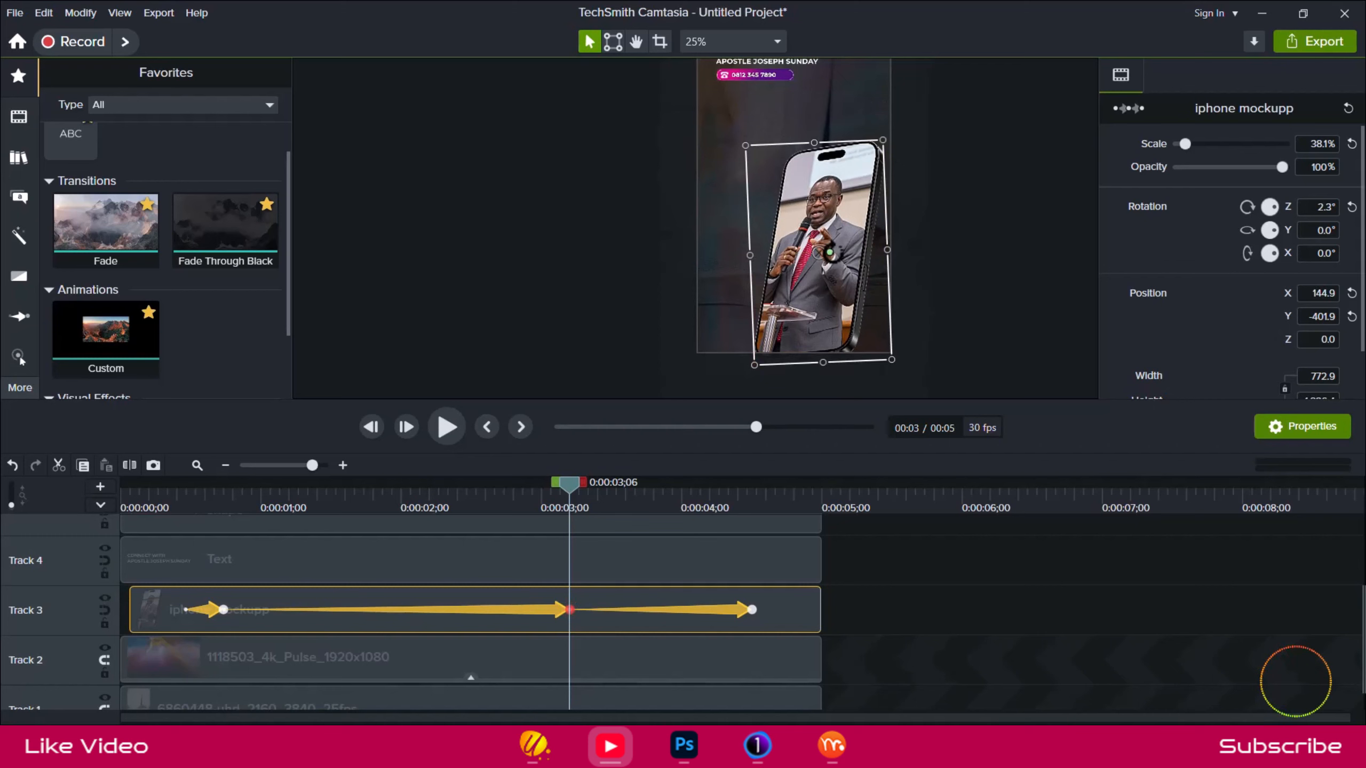
At the final keyframe, 0:00:04;15, rotate the phone mockup to about -8.2° and place it near X 204.1, Y -292.8.
{"action": "left_click_drag", "start_coordinate": [579, 491], "coordinate": [740, 492]}
{"action": "left_click_drag", "start_coordinate": [751, 609], "coordinate": [752, 610]}
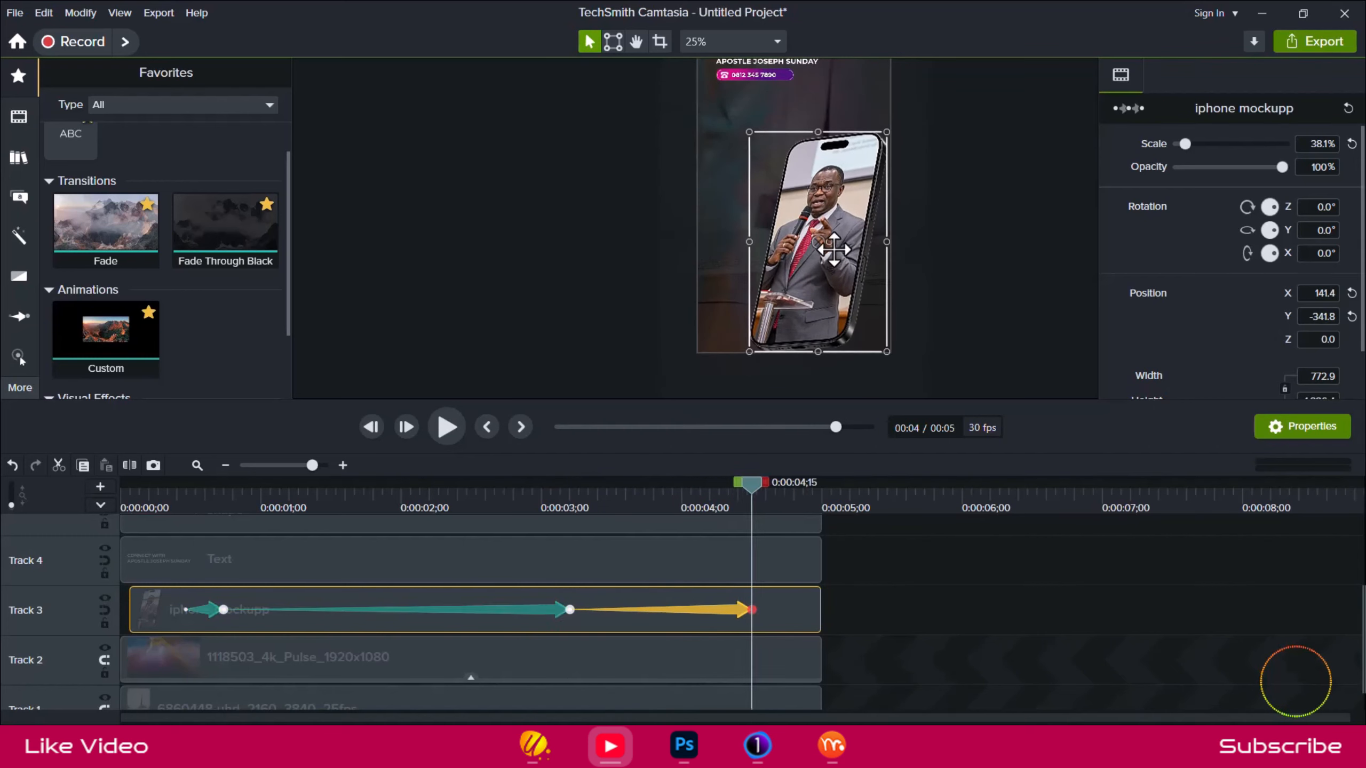
{"action": "left_click_drag", "start_coordinate": [833, 243], "coordinate": [832, 265]}
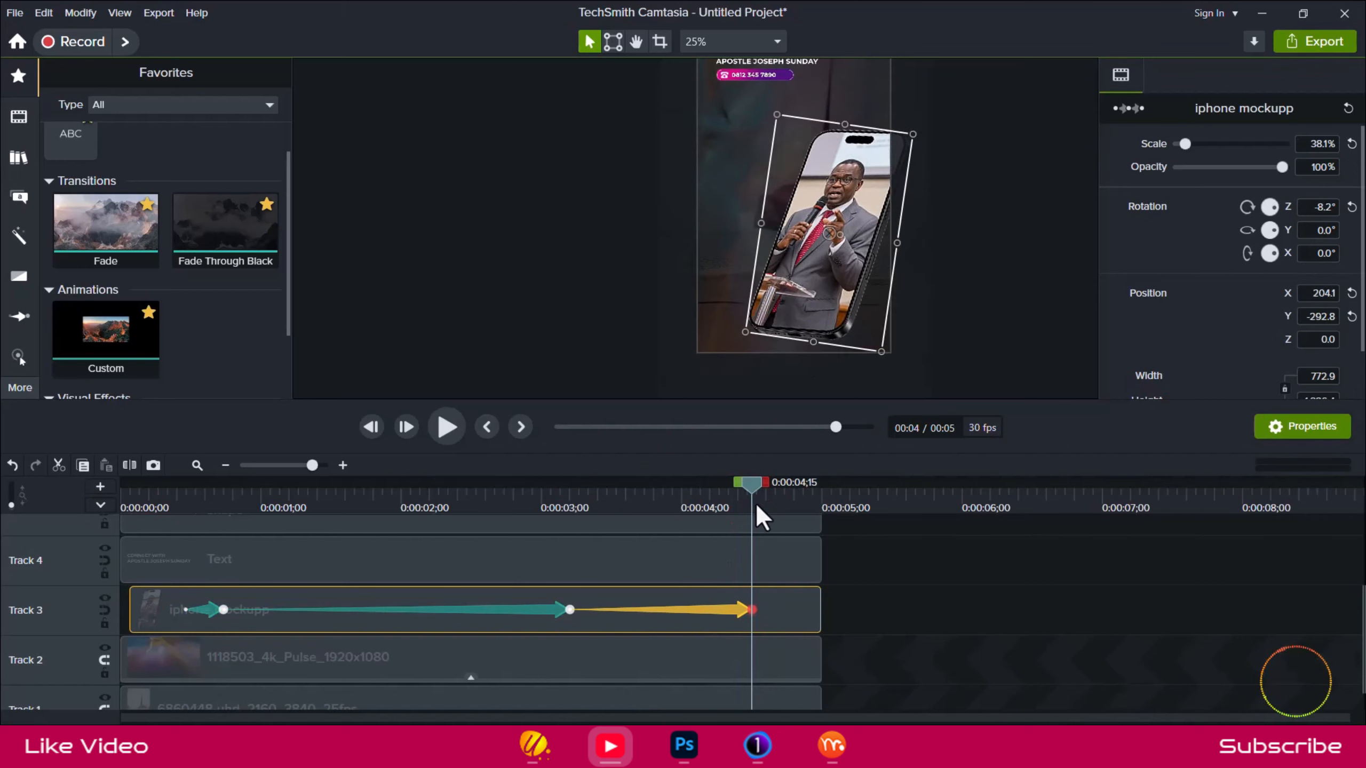
Move the first phone animation to the very start of the iphone mockupp clip, keeping its 8-frame duration.
{"action": "left_click_drag", "start_coordinate": [757, 499], "coordinate": [117, 485]}
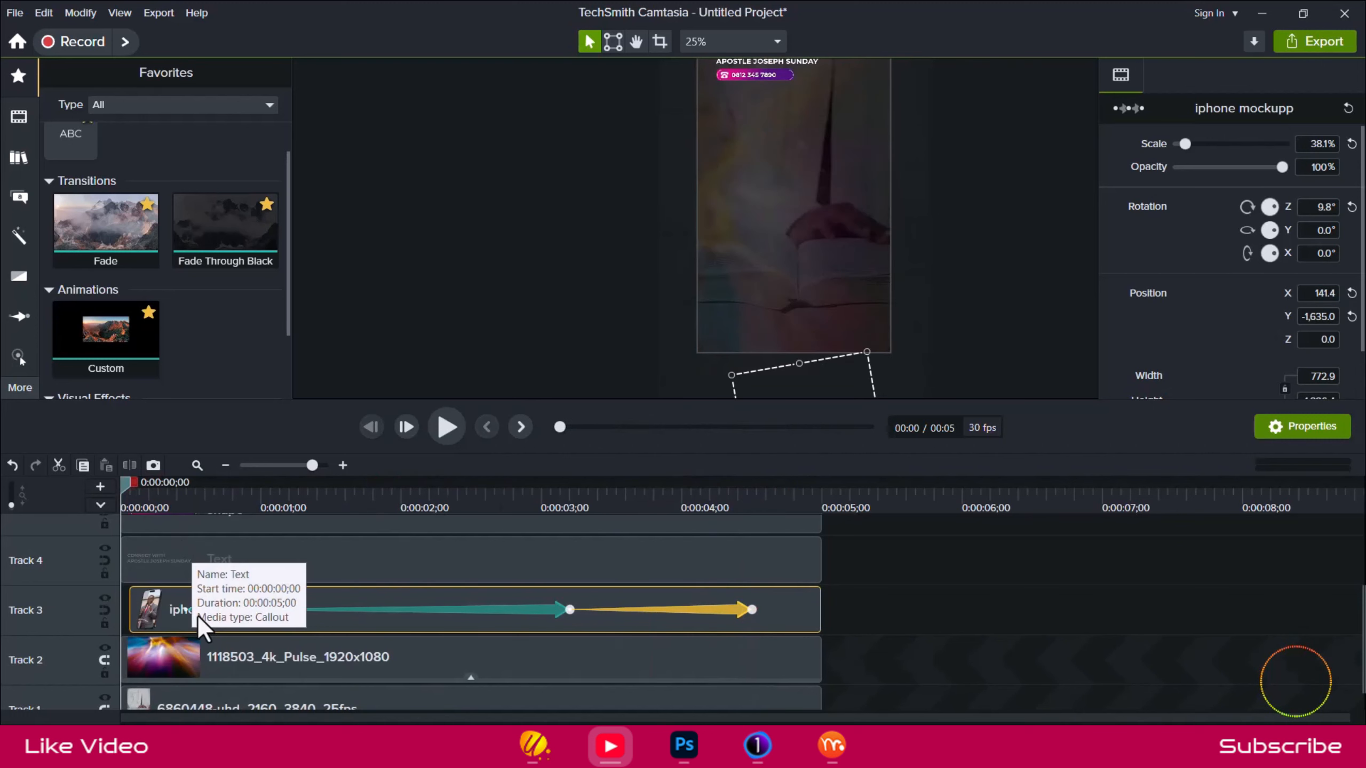
{"action": "left_click_drag", "start_coordinate": [209, 610], "coordinate": [150, 612]}
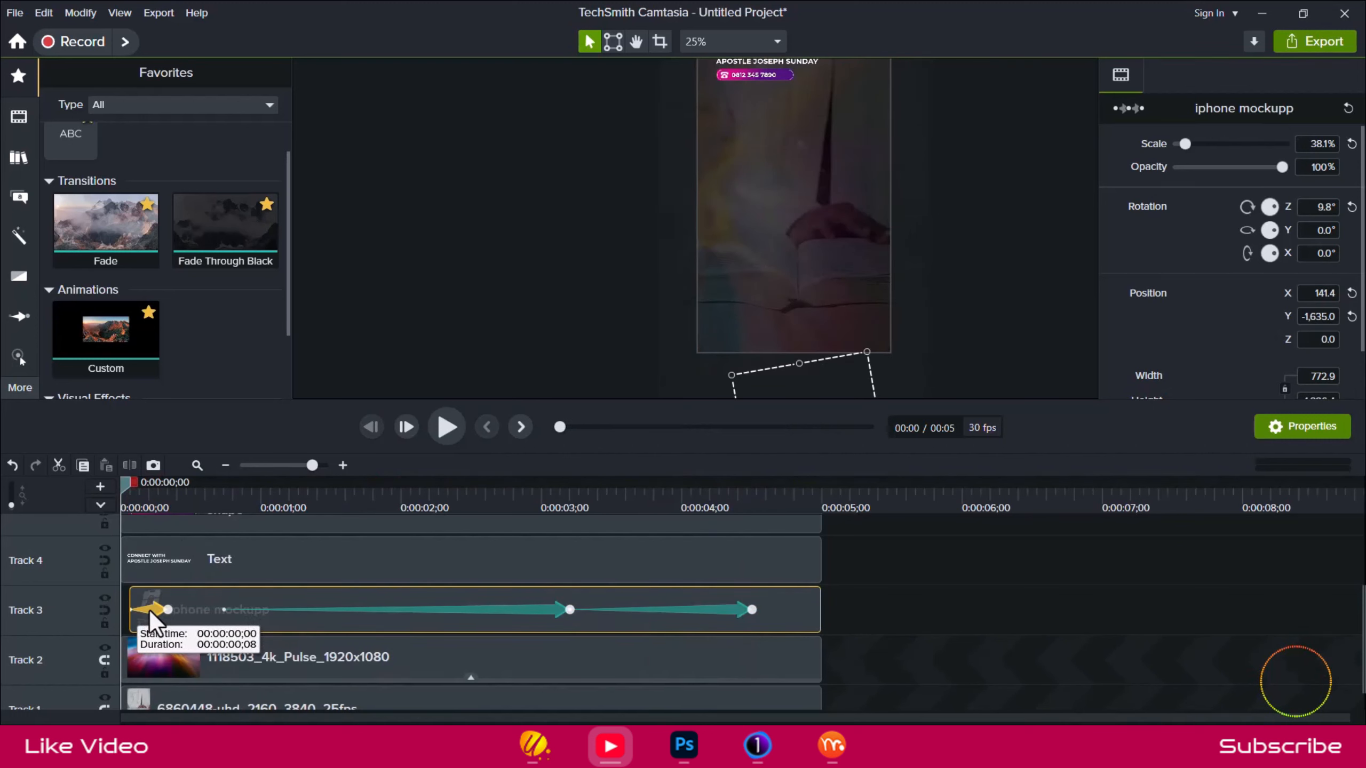
Shift the second phone animation earlier and the third slightly later, leaving a gap between them, and preview the timing from the start.
{"action": "left_click_drag", "start_coordinate": [500, 608], "coordinate": [447, 609]}
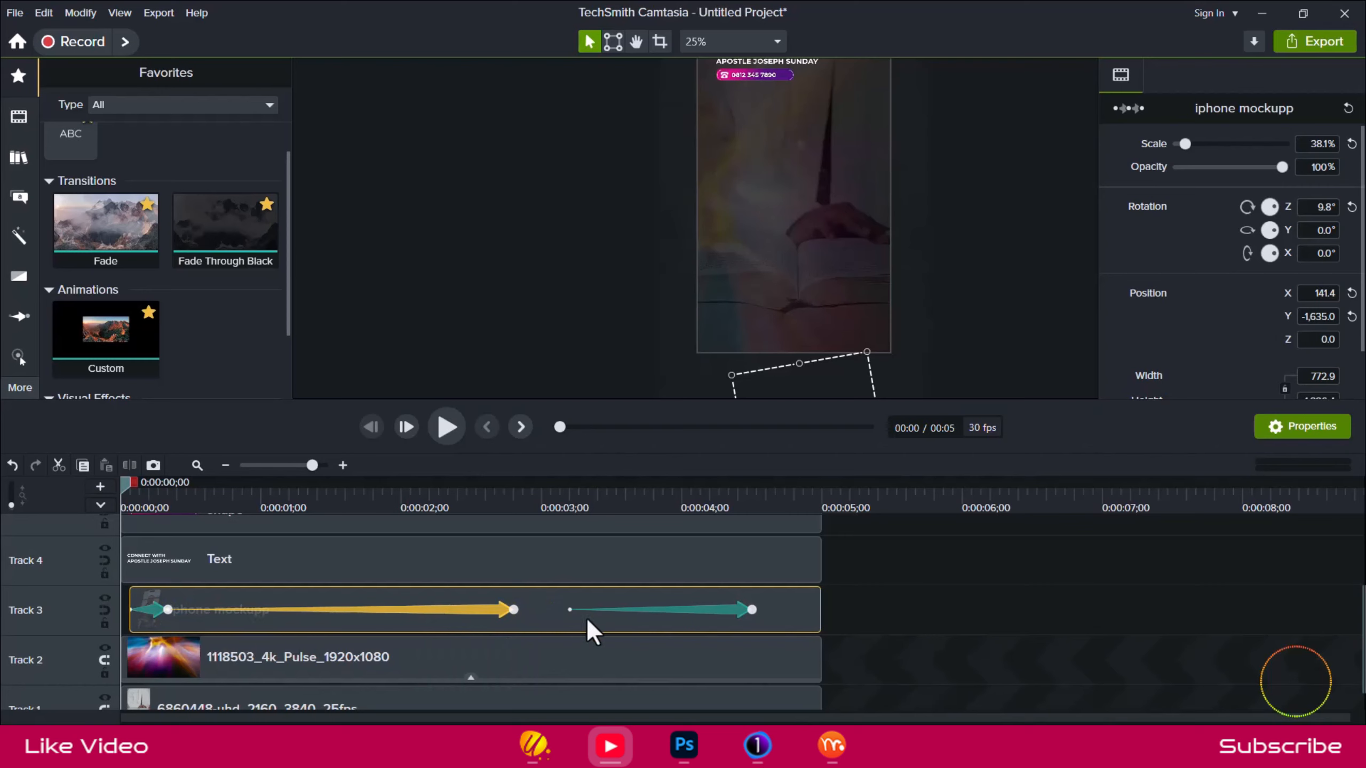
{"action": "mouse_move", "coordinate": [701, 611]}
{"action": "left_mouse_down"}
{"action": "mouse_move", "coordinate": [645, 609]}
{"action": "mouse_move", "coordinate": [728, 611]}
{"action": "left_mouse_up"}
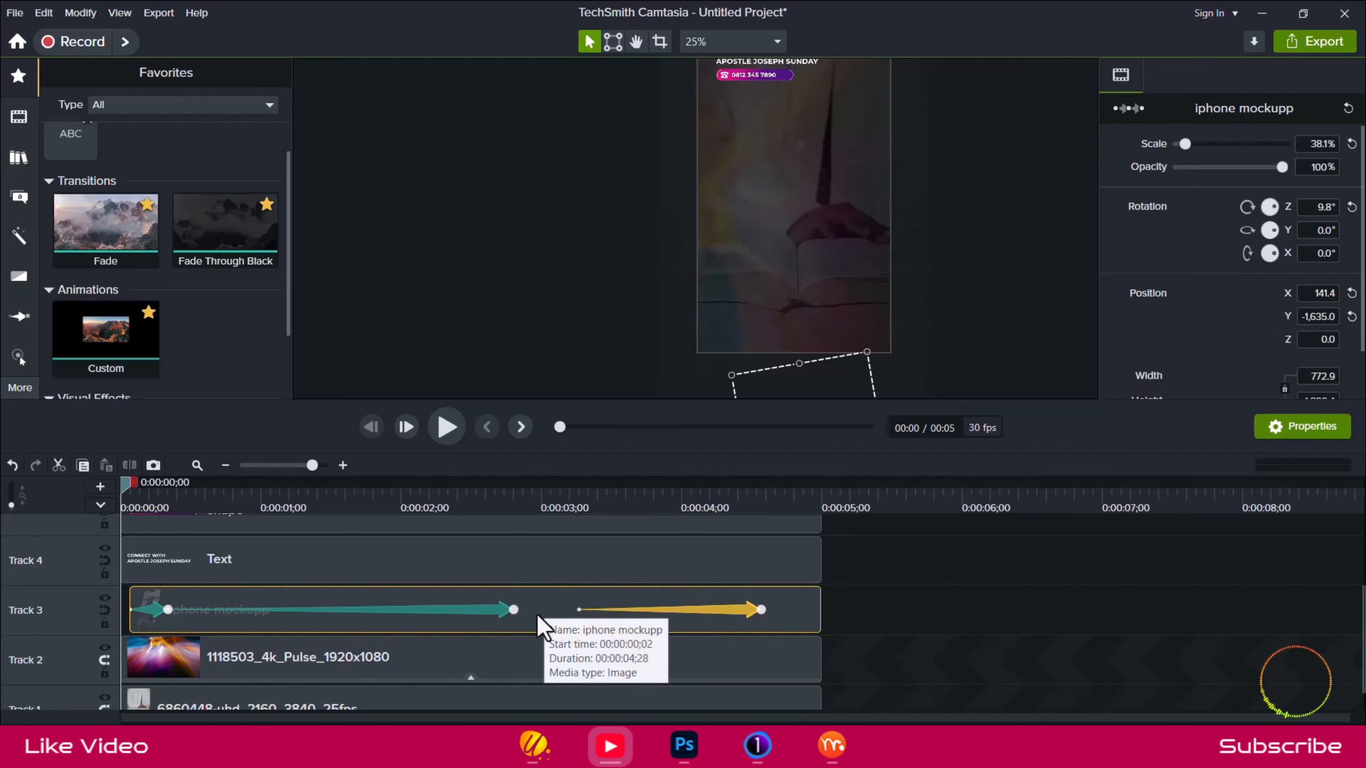
{"action": "left_click", "coordinate": [475, 498]}
{"action": "left_click_drag", "start_coordinate": [478, 487], "coordinate": [98, 529]}
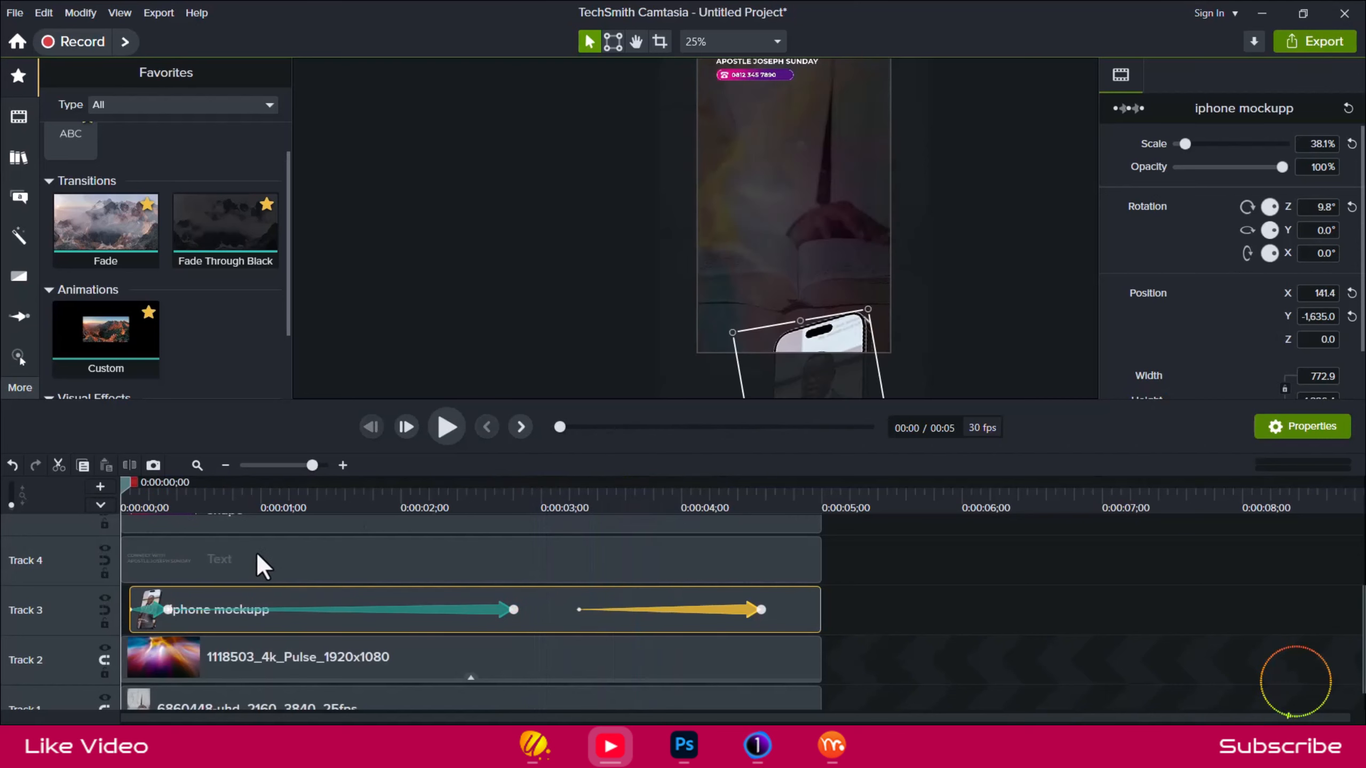
{"action": "left_click", "coordinate": [452, 430]}
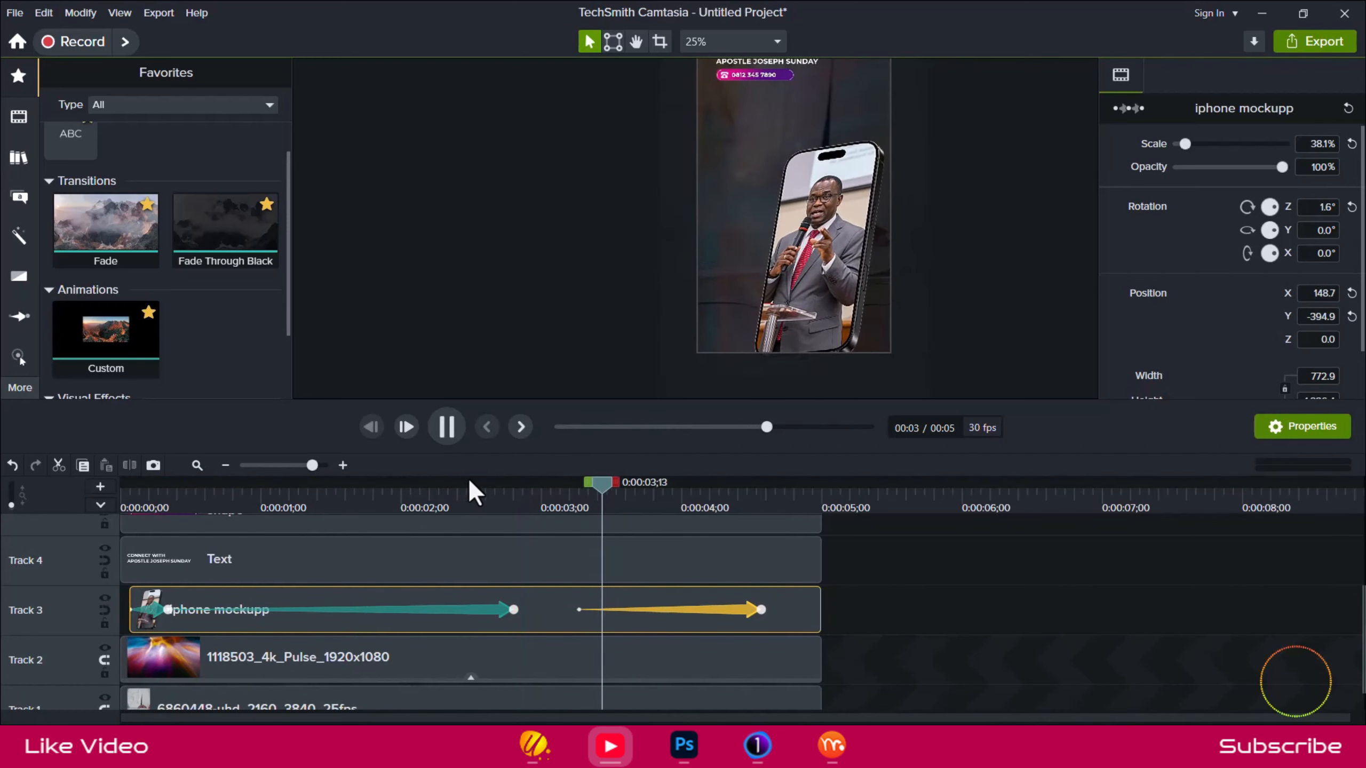
{"action": "left_click", "coordinate": [553, 606]}
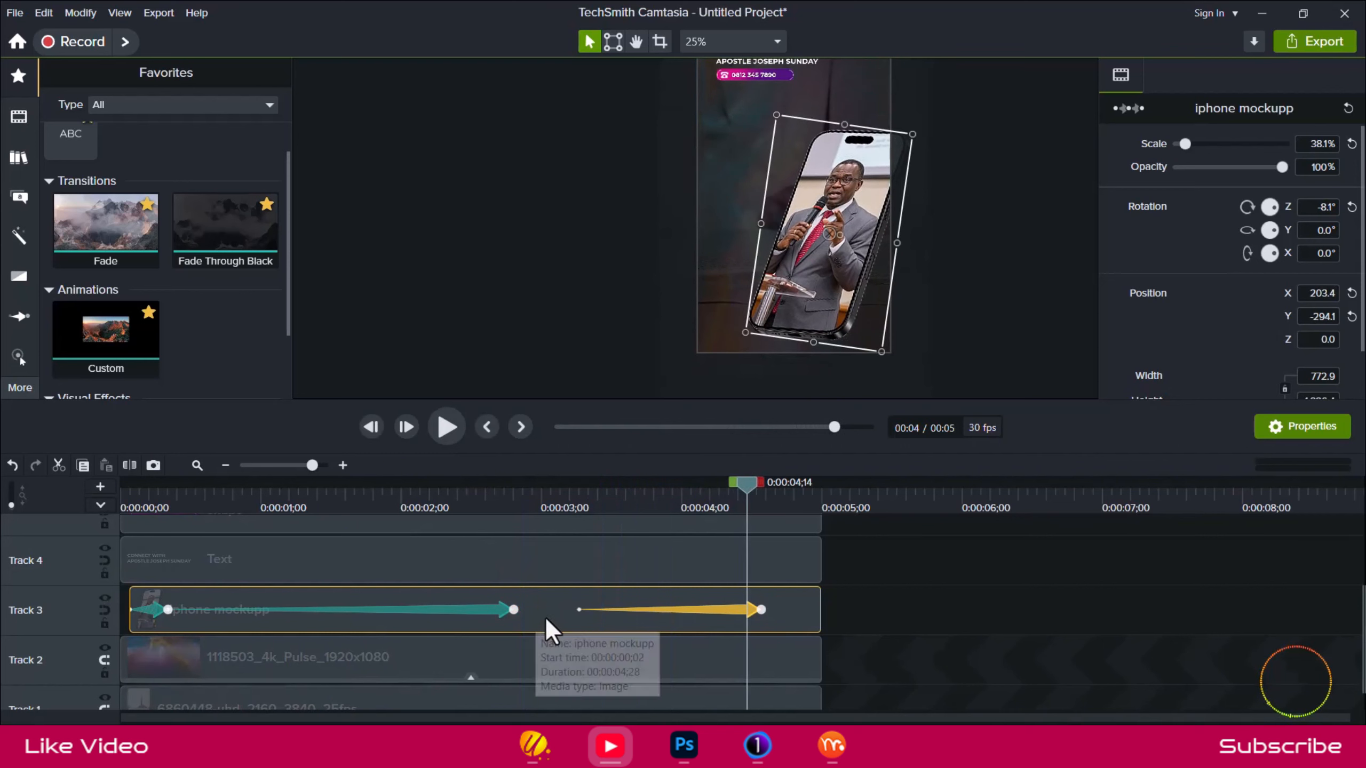
Lengthen the first phone animation so it ends at 0:00:00;24, and shift the second later so it ends where the third begins.
{"action": "left_click", "coordinate": [275, 499]}
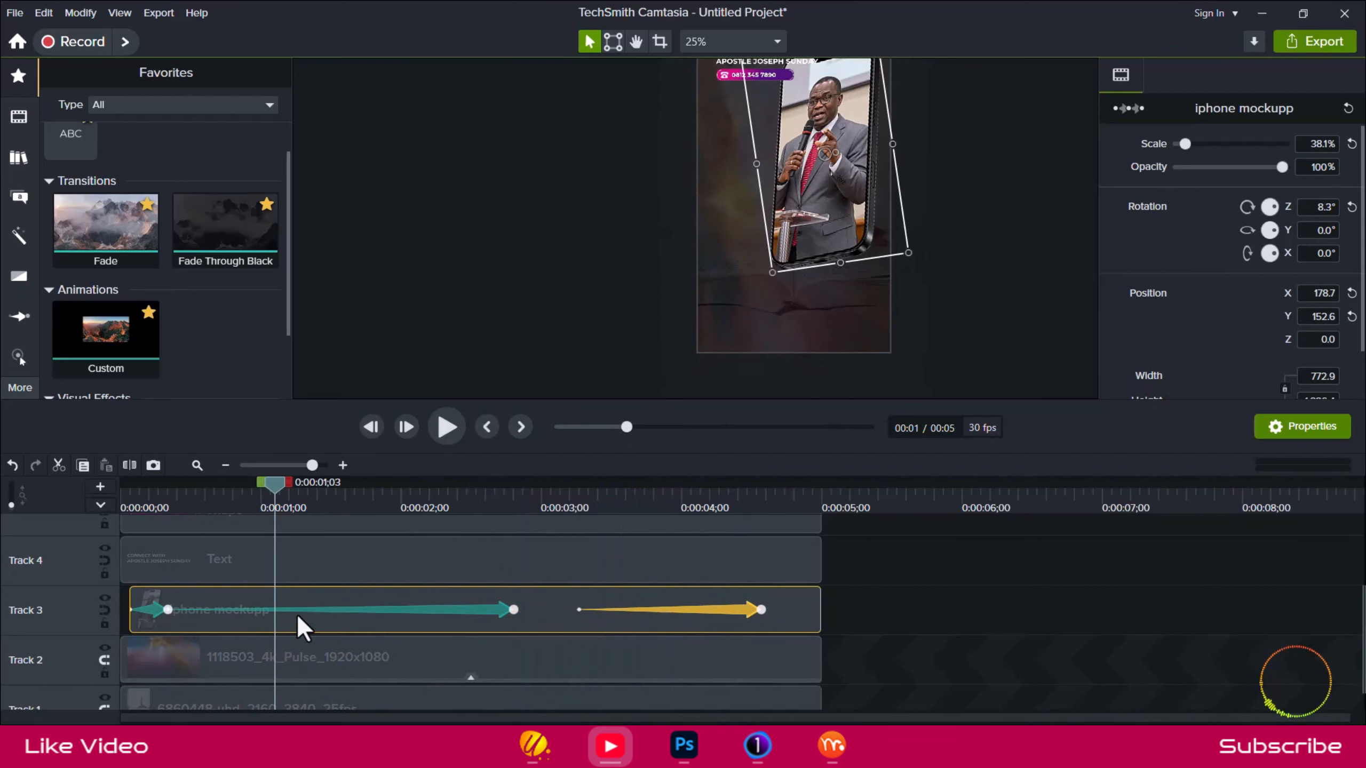
{"action": "left_click_drag", "start_coordinate": [396, 609], "coordinate": [422, 608]}
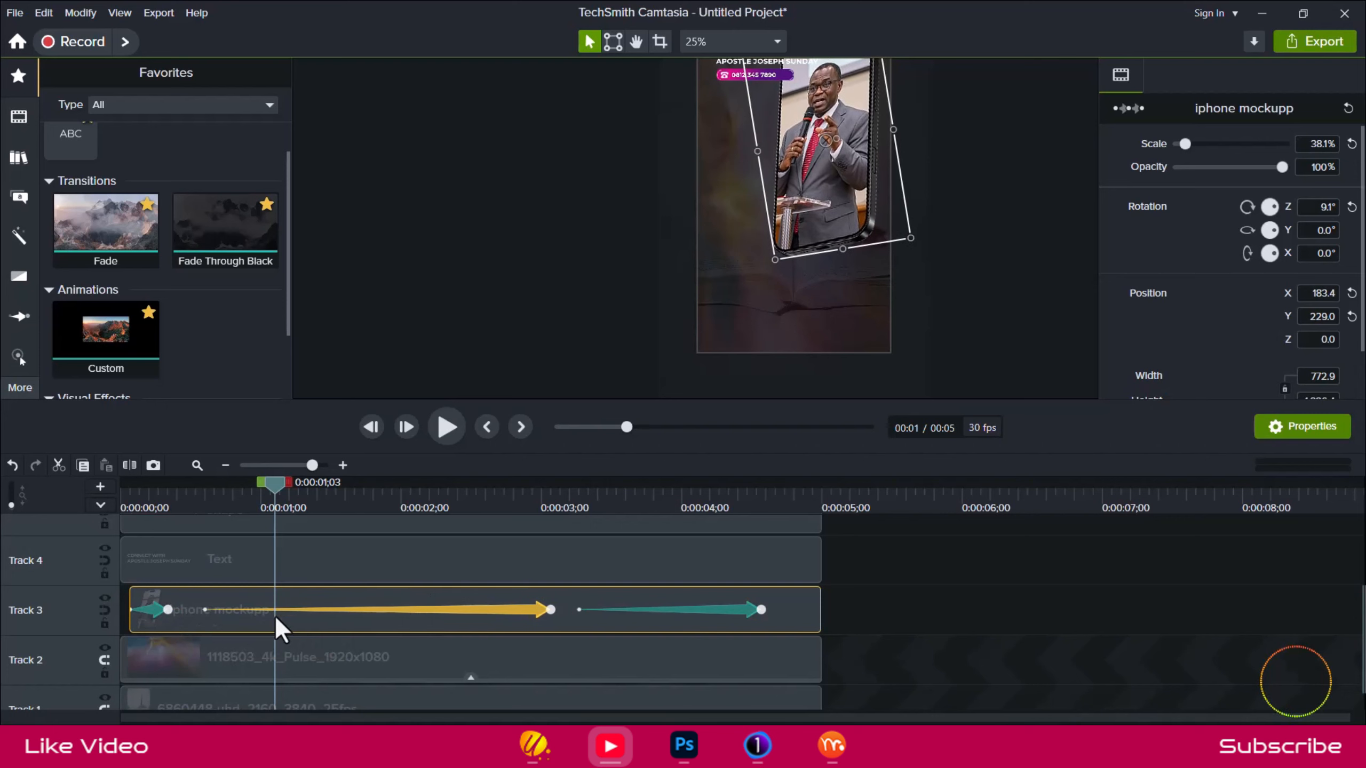
{"action": "left_click_drag", "start_coordinate": [166, 614], "coordinate": [300, 616]}
{"action": "left_click", "coordinate": [448, 610]}
{"action": "left_click_drag", "start_coordinate": [448, 610], "coordinate": [484, 608]}
{"action": "left_click", "coordinate": [194, 611]}
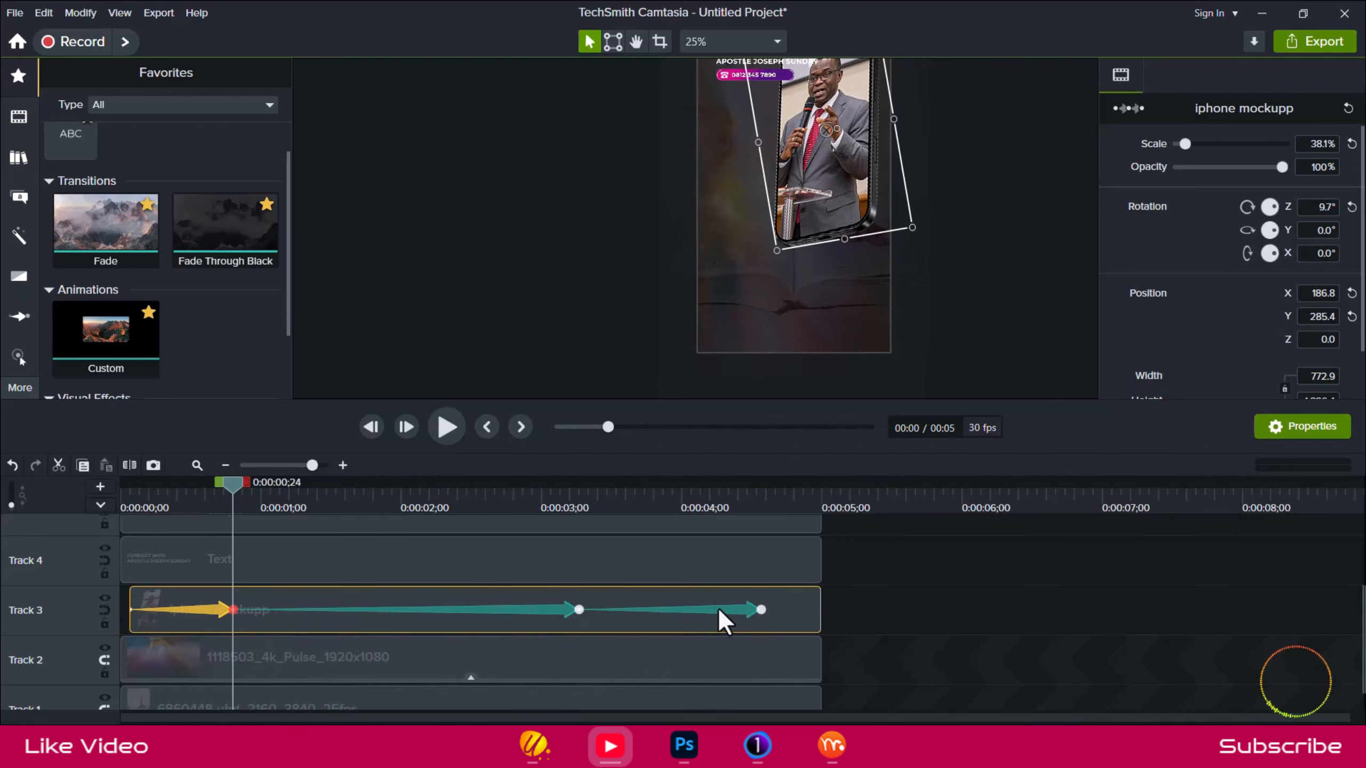